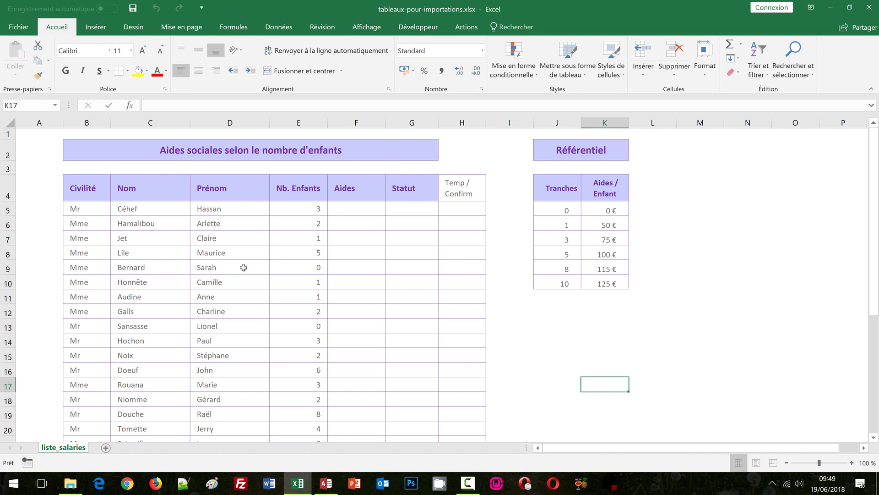
Step: Examine the employee aid list, its header row, the Aides, Statut and Temp / Confirm columns, and the Référentiel table
{"action": "left_click", "coordinate": [229, 256]}
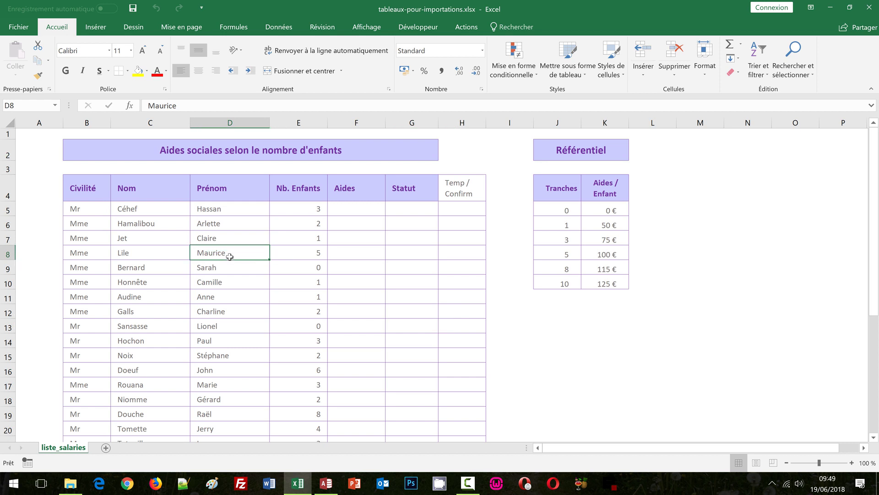
{"action": "left_click", "coordinate": [192, 226]}
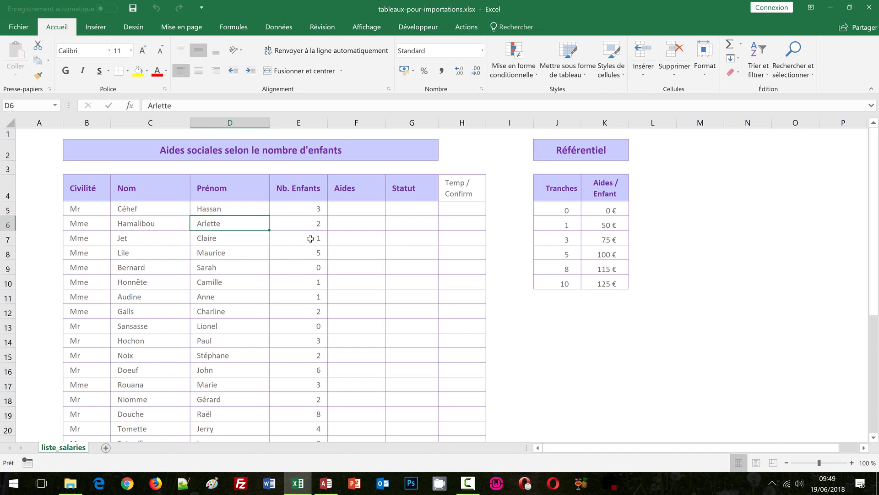
{"action": "left_click_drag", "start_coordinate": [214, 224], "coordinate": [399, 330]}
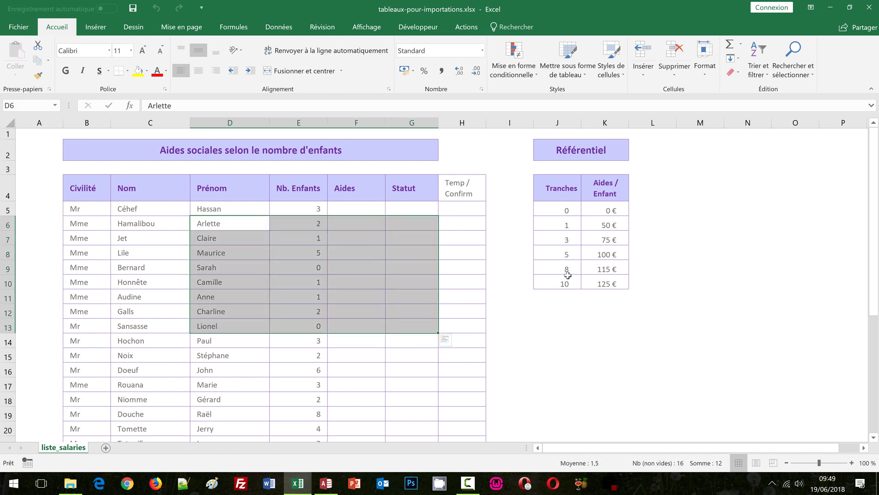
{"action": "left_click_drag", "start_coordinate": [559, 236], "coordinate": [605, 270]}
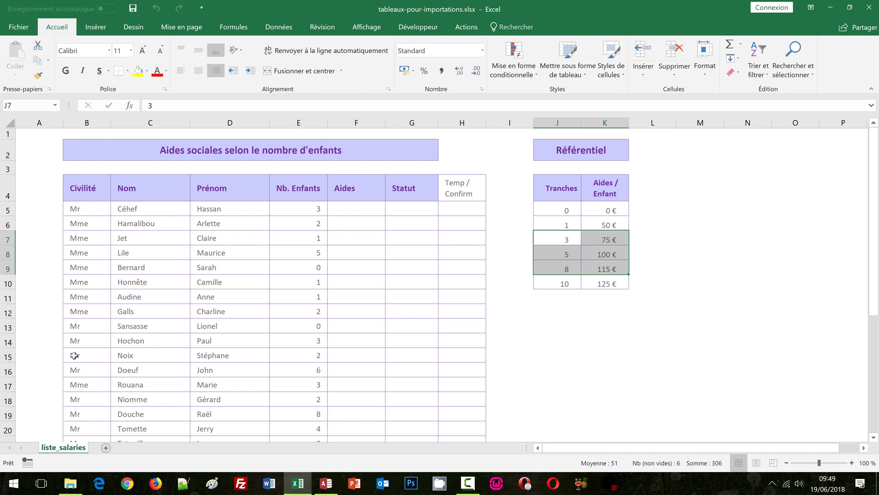
{"action": "left_click", "coordinate": [150, 223]}
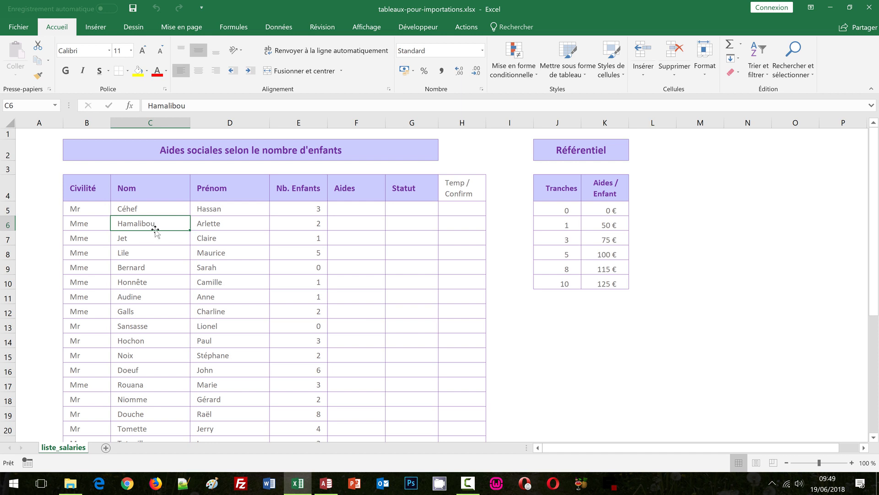
{"action": "left_click", "coordinate": [110, 155]}
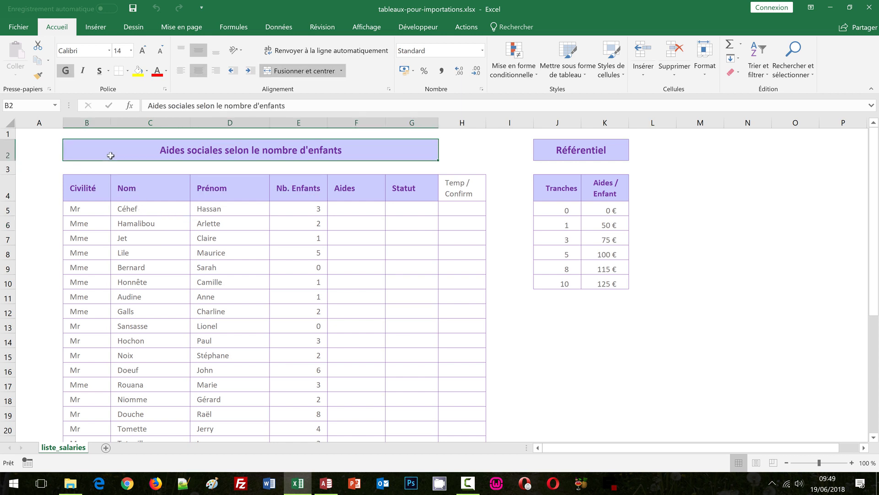
{"action": "left_click_drag", "start_coordinate": [85, 189], "coordinate": [323, 331]}
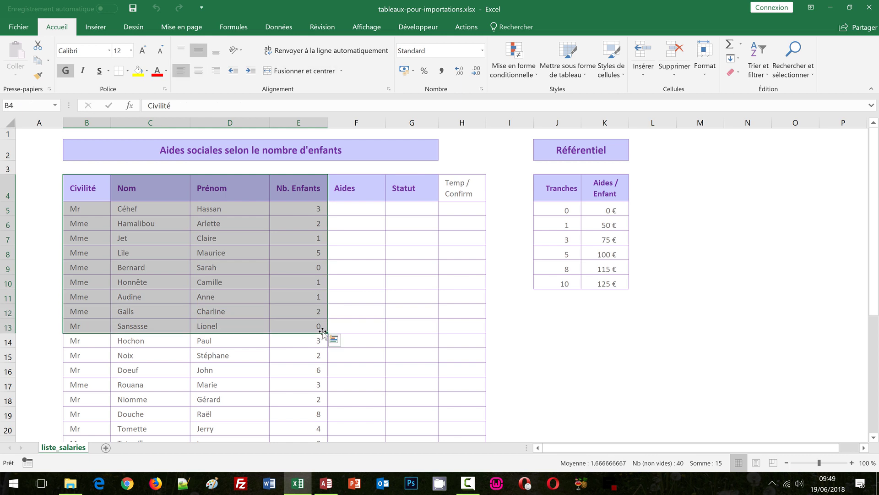
{"action": "left_click", "coordinate": [406, 219]}
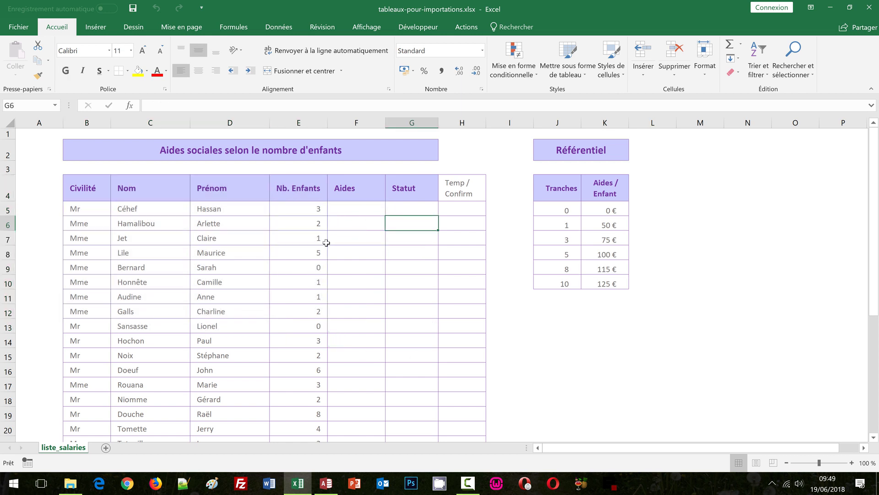
{"action": "left_click", "coordinate": [7, 193]}
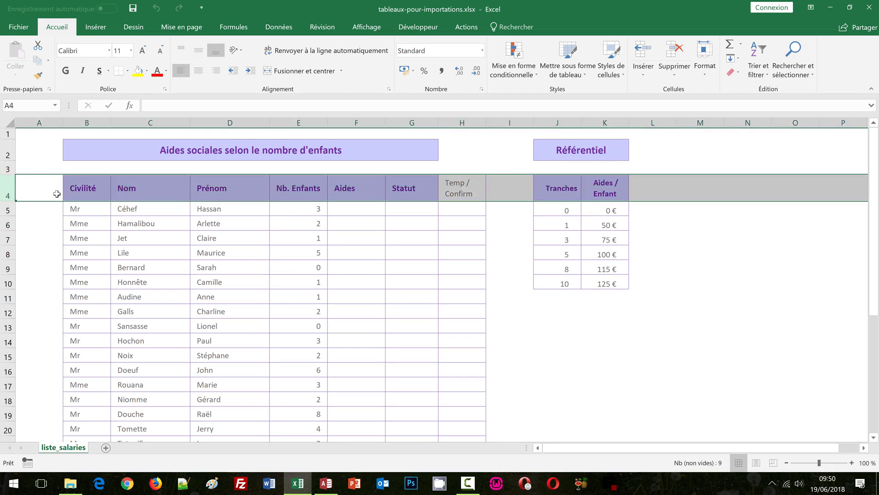
{"action": "left_click", "coordinate": [75, 189]}
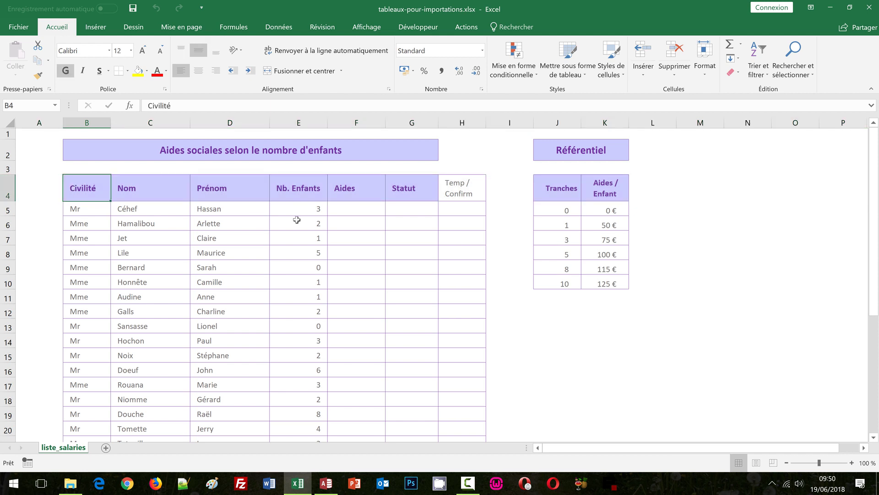
{"action": "left_click", "coordinate": [364, 122]}
{"action": "left_click", "coordinate": [419, 123]}
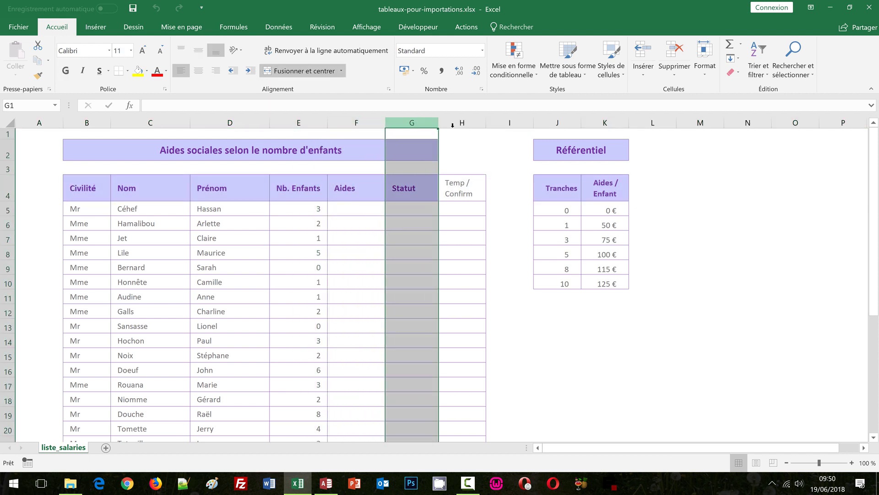
{"action": "left_click", "coordinate": [462, 124]}
{"action": "left_click", "coordinate": [521, 283]}
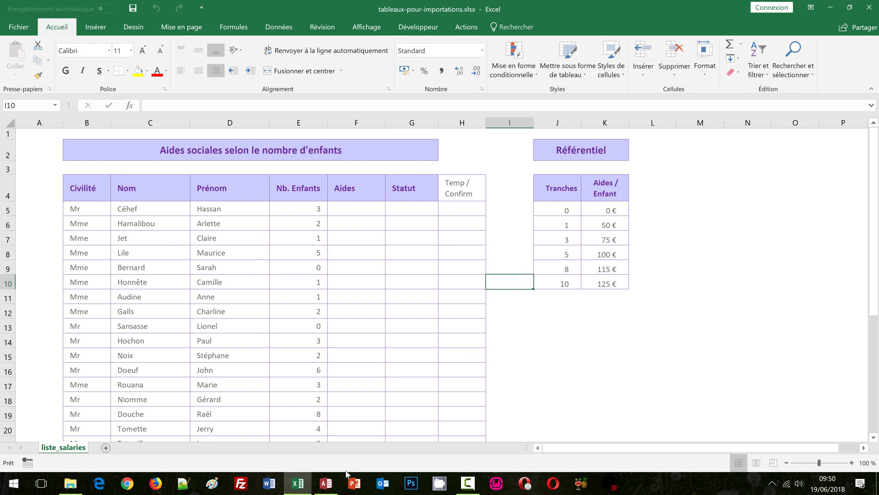
Step: Switch to Access and start importing the Excel workbook tableaux-pour-importations.xlsx into a new table of the current database
{"action": "left_click", "coordinate": [331, 489]}
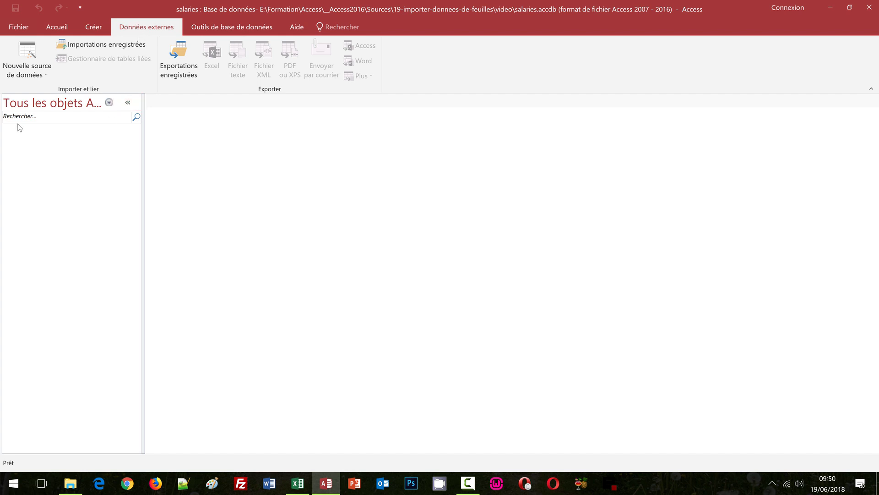
{"action": "left_click", "coordinate": [43, 76]}
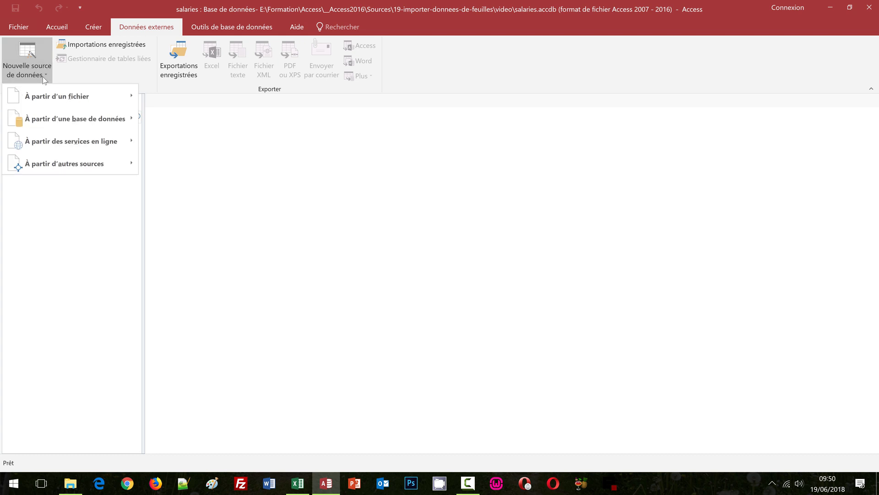
{"action": "mouse_move", "coordinate": [44, 93]}
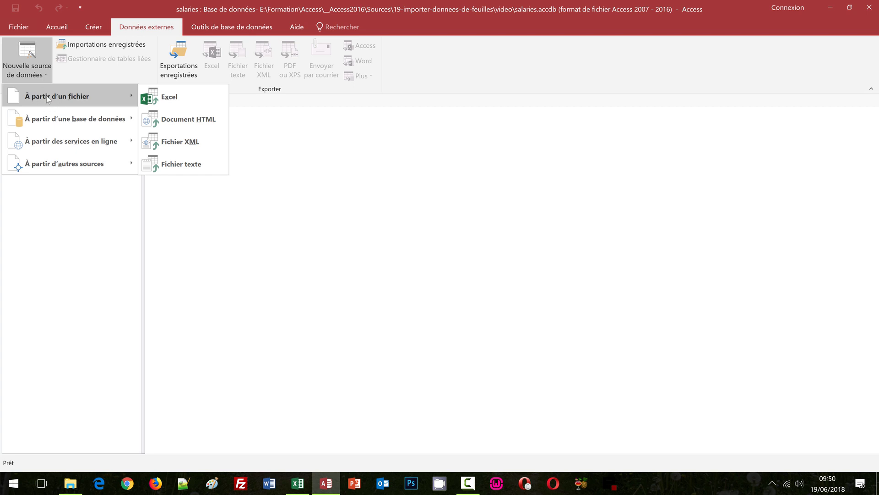
{"action": "left_click", "coordinate": [181, 95]}
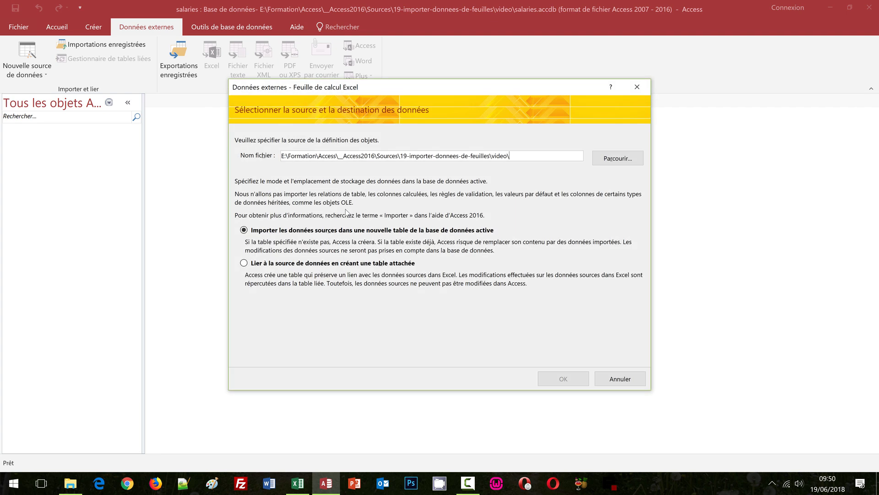
{"action": "left_click", "coordinate": [617, 158]}
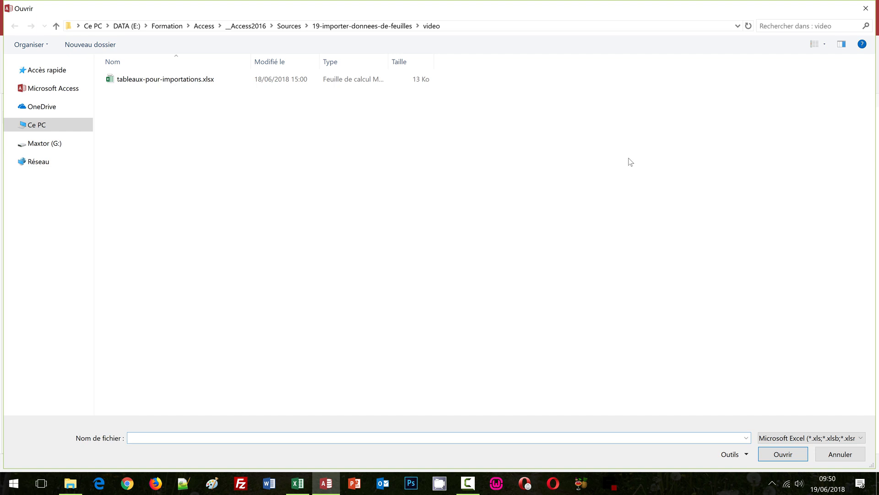
{"action": "left_click", "coordinate": [178, 83]}
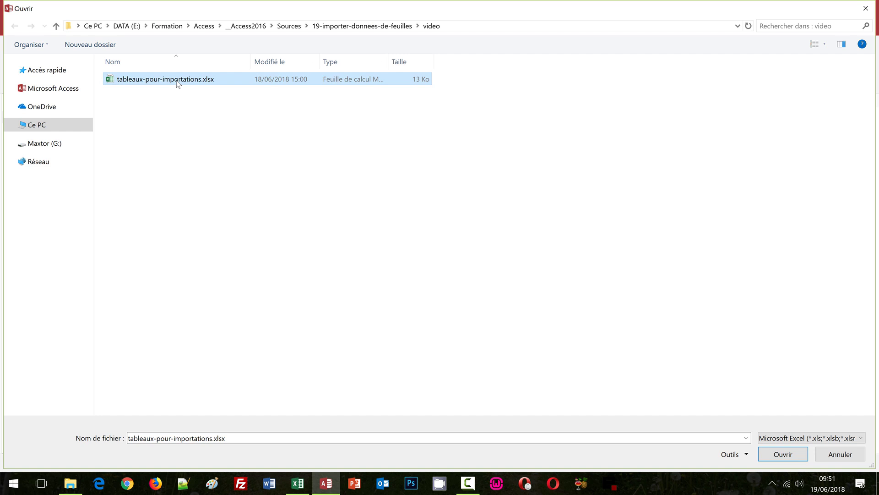
{"action": "double_click", "coordinate": [178, 83]}
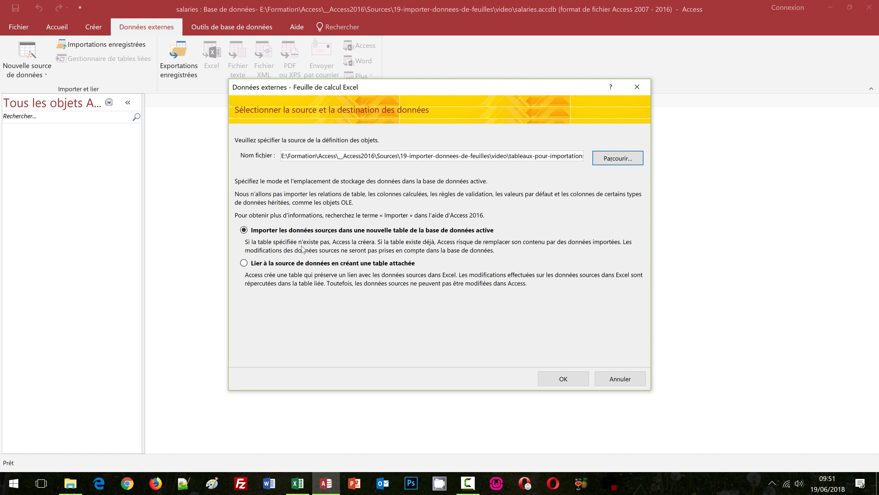
{"action": "left_click", "coordinate": [558, 381]}
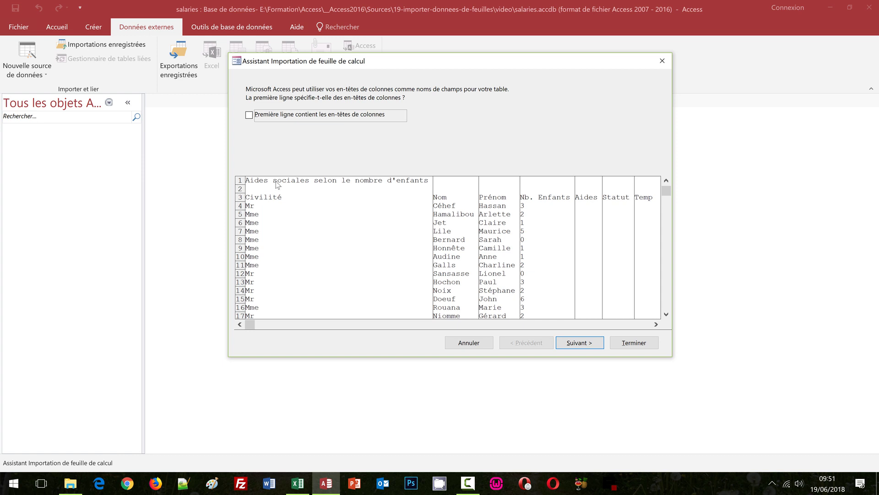
Step: Check all columns in the import preview and try using the first row as column headers
{"action": "left_click", "coordinate": [604, 324]}
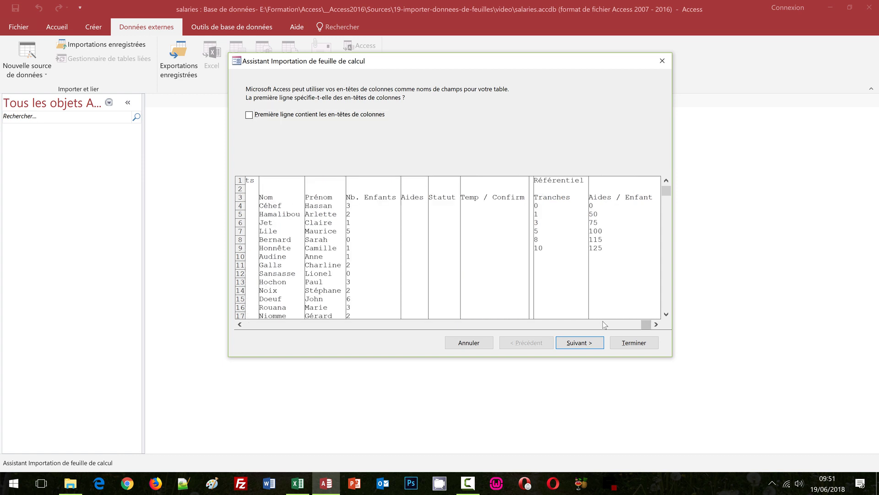
{"action": "left_click", "coordinate": [262, 324]}
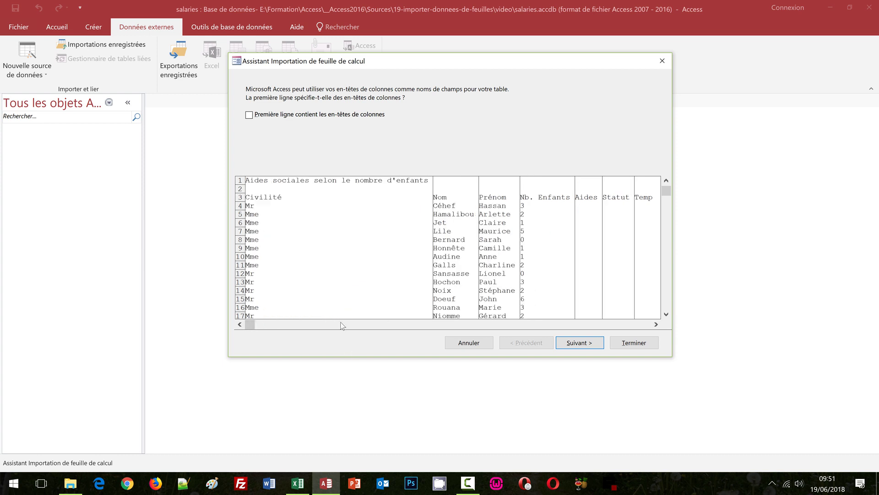
{"action": "left_click", "coordinate": [249, 117]}
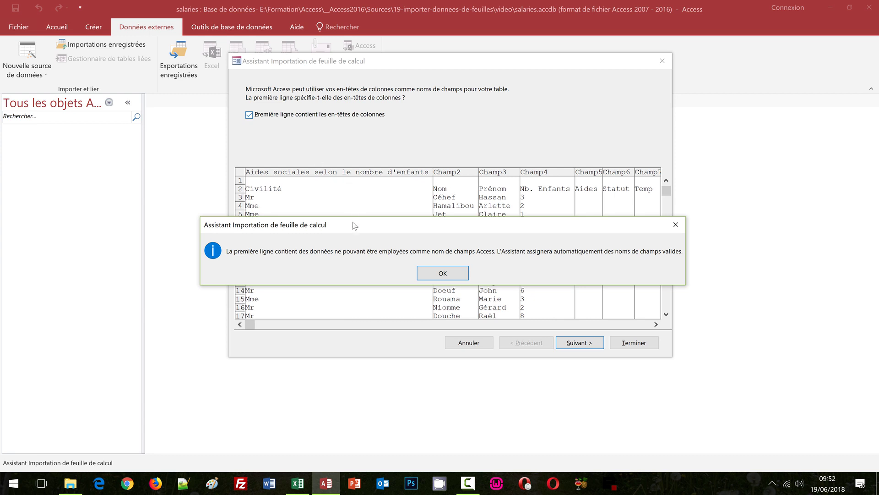
{"action": "left_click", "coordinate": [443, 273]}
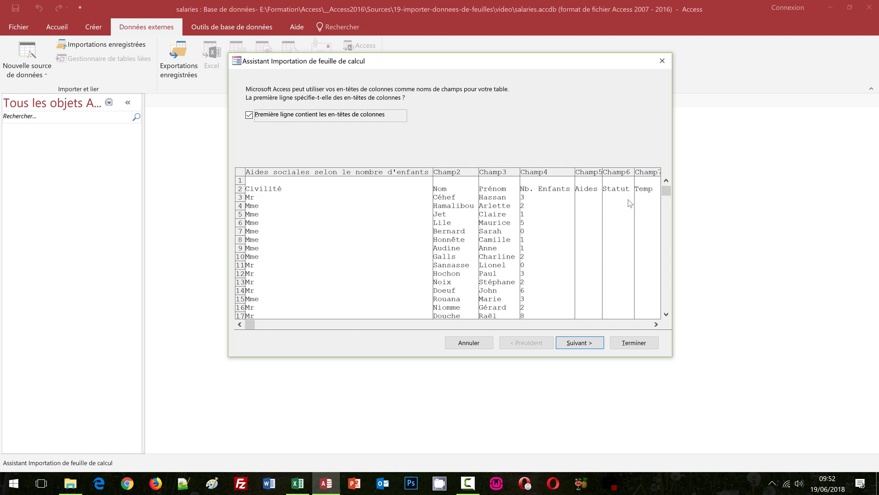
{"action": "left_click", "coordinate": [250, 115]}
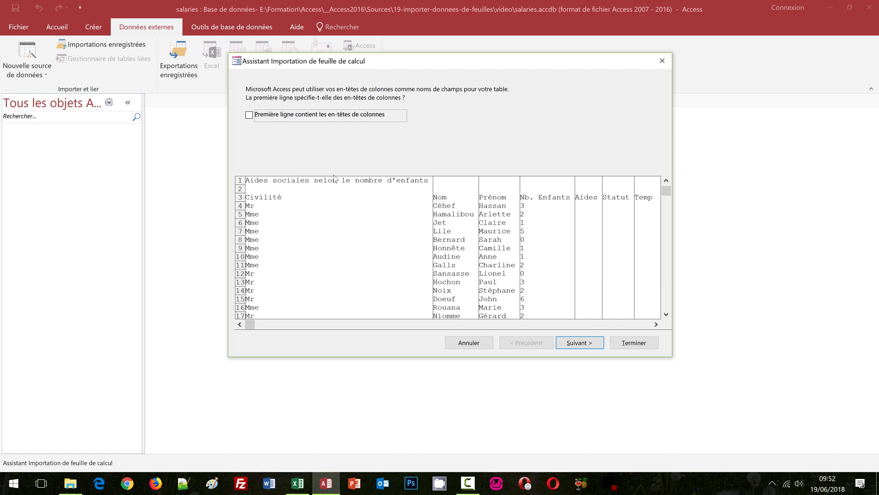
Step: Import the sheet into table liste_salaries with default field options and an Access-added primary key, without saving the import steps
{"action": "left_click", "coordinate": [581, 345]}
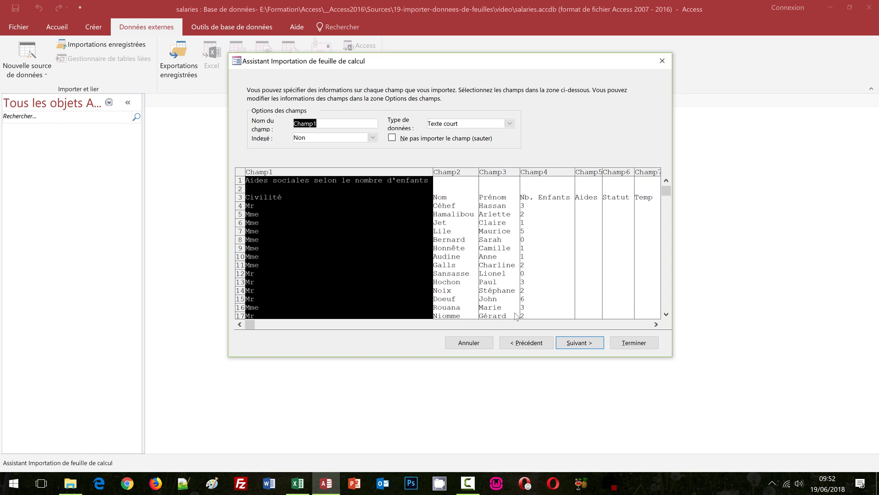
{"action": "left_click", "coordinate": [578, 344]}
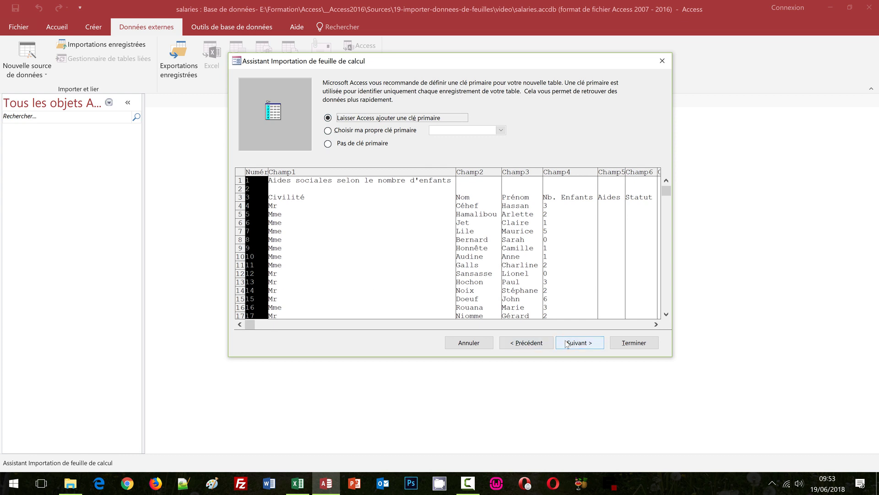
{"action": "left_click", "coordinate": [565, 341]}
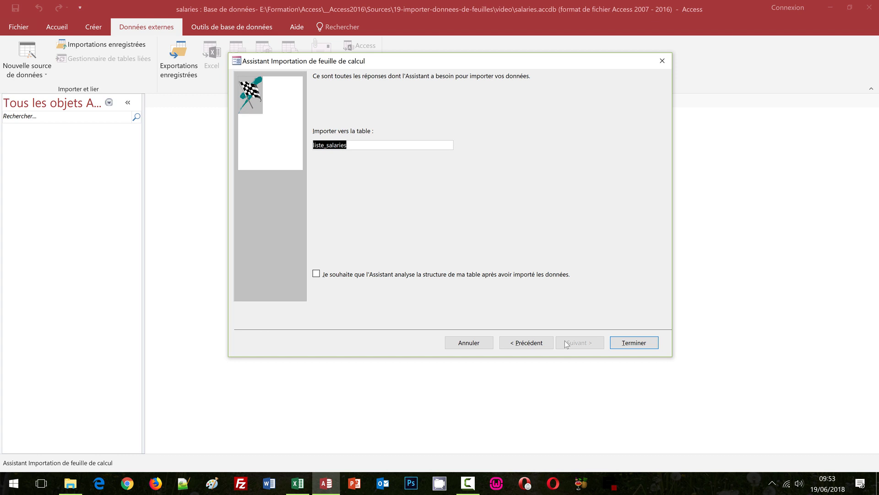
{"action": "left_click", "coordinate": [635, 342]}
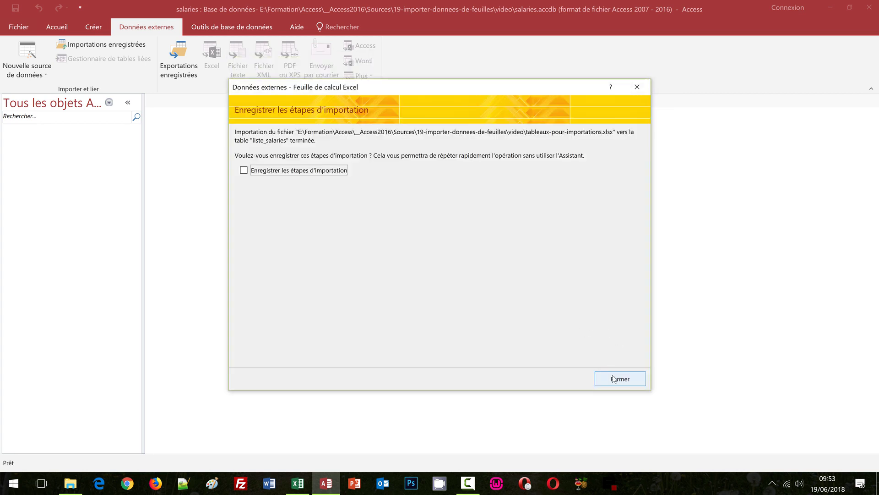
{"action": "left_click", "coordinate": [621, 375]}
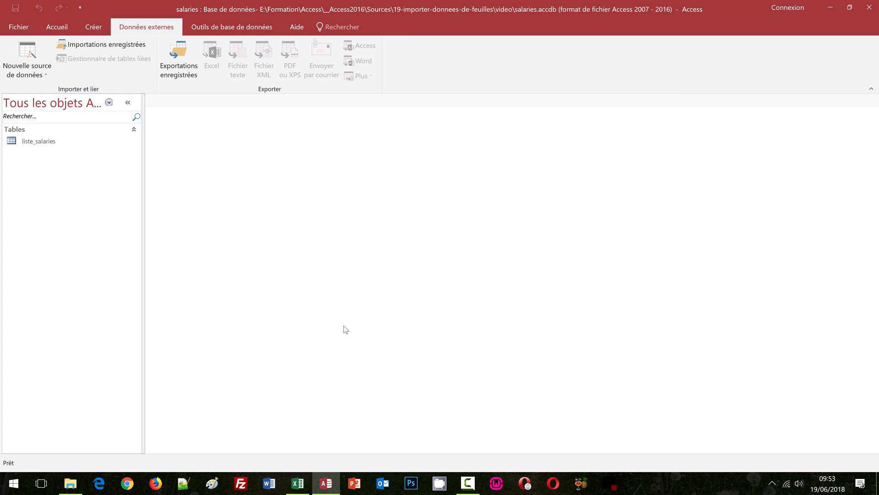
Step: Review the imported records in the liste_salaries table and delete that table from the database
{"action": "double_click", "coordinate": [51, 142]}
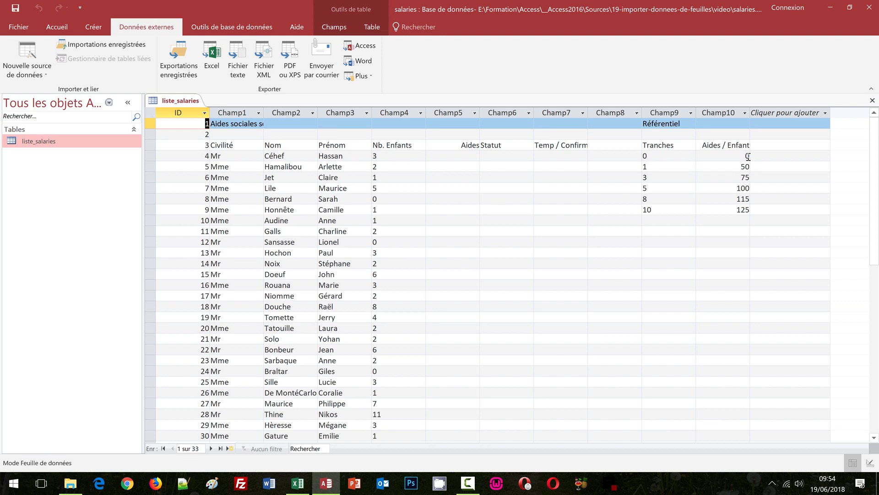
{"action": "left_click", "coordinate": [872, 100]}
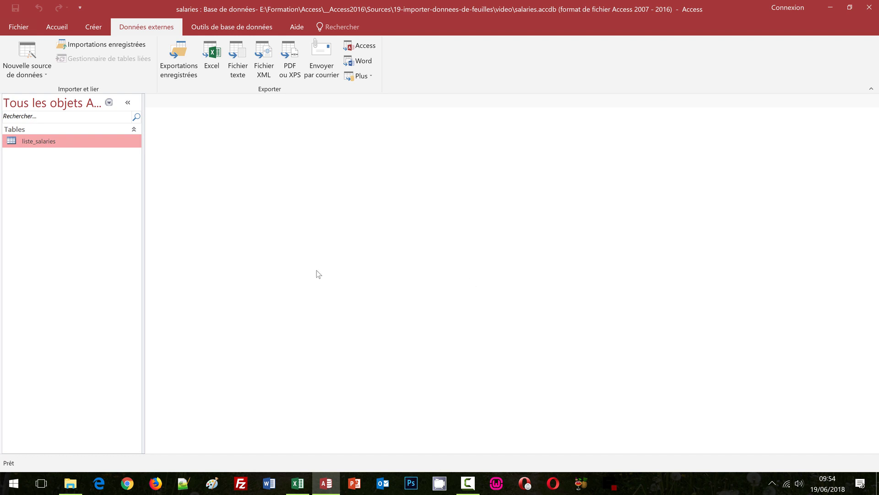
{"action": "right_click", "coordinate": [41, 144]}
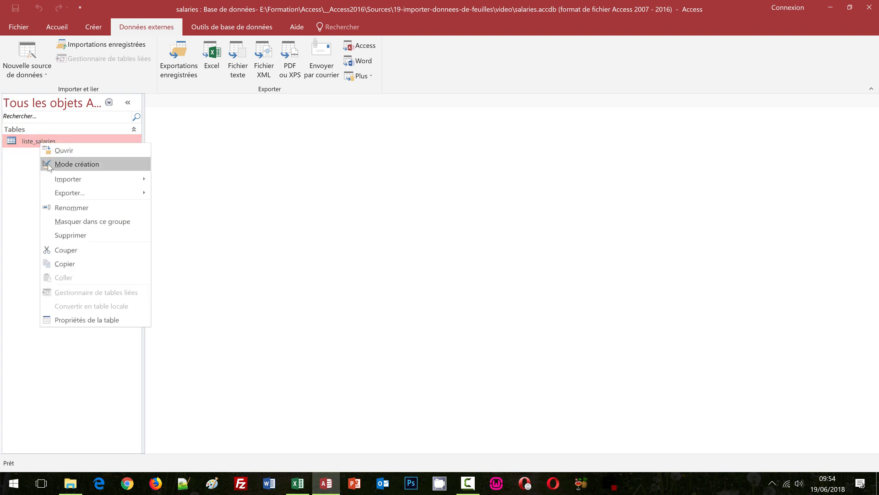
{"action": "left_click", "coordinate": [70, 235]}
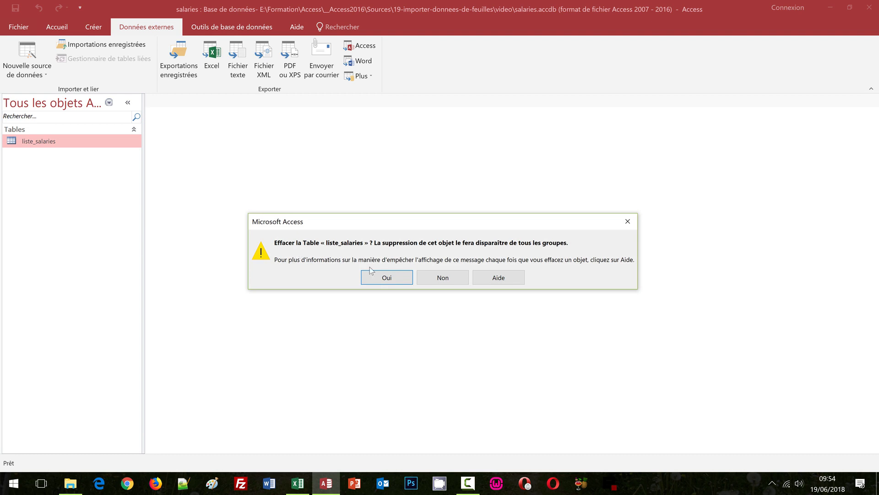
{"action": "left_click", "coordinate": [387, 278]}
{"action": "left_click", "coordinate": [387, 278]}
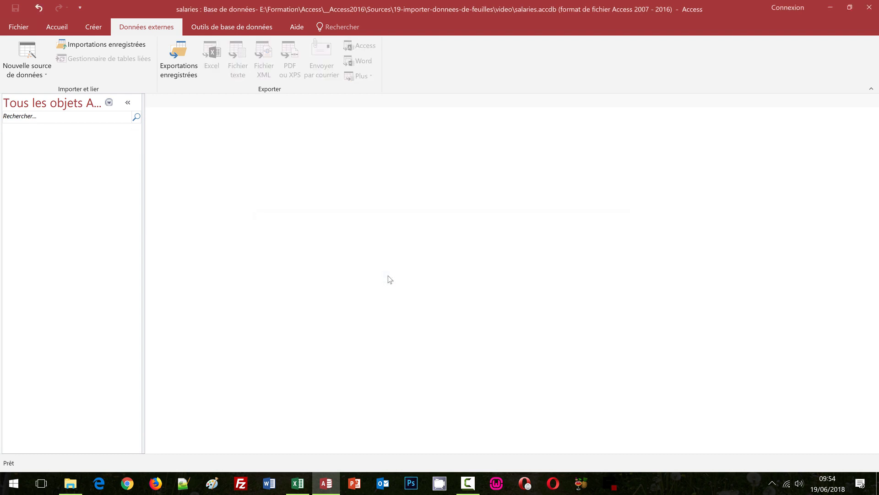
Step: Switch to the Excel workbook and name the range B4:E34, from Civilité to Nb. Enfants, table_salaries
{"action": "left_click", "coordinate": [304, 490]}
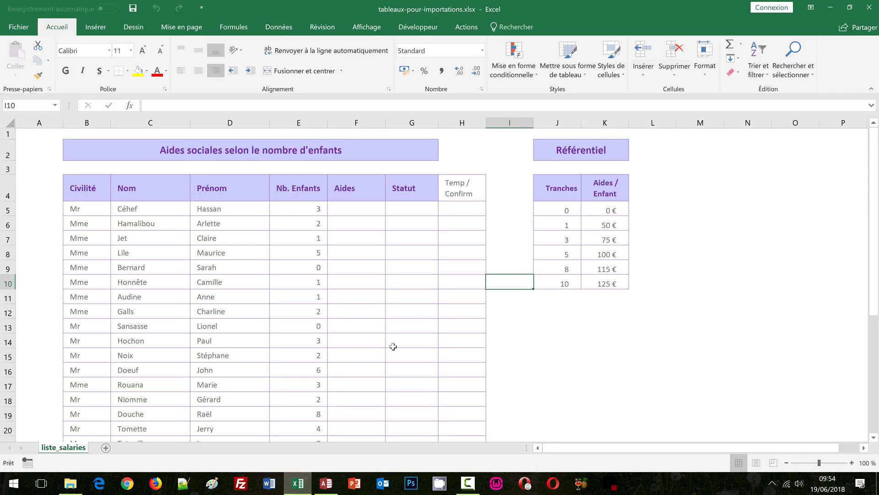
{"action": "left_click", "coordinate": [590, 362]}
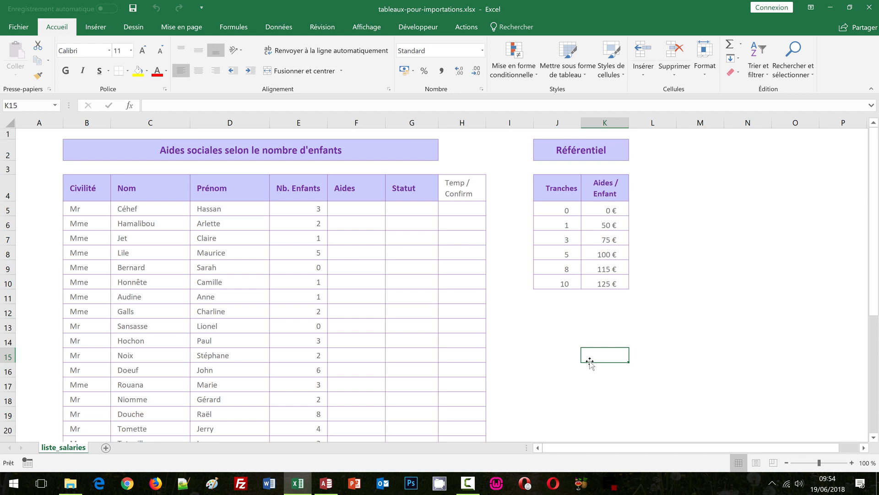
{"action": "left_click", "coordinate": [73, 190]}
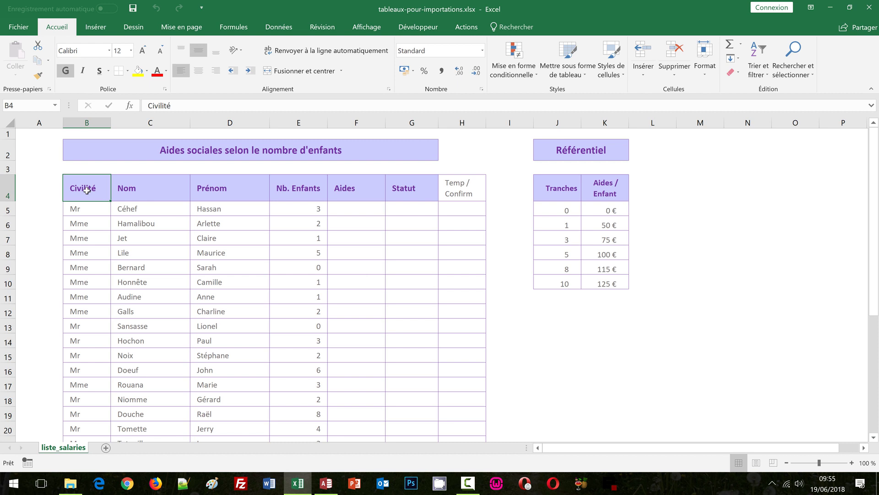
{"action": "scroll", "coordinate": [328, 335], "scroll_direction": "down", "scroll_amount": 2}
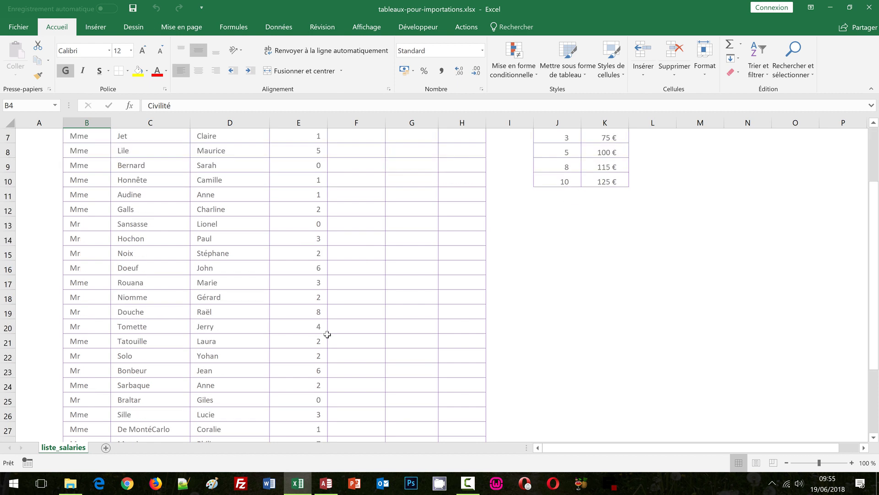
{"action": "scroll", "coordinate": [328, 334], "scroll_direction": "down", "scroll_amount": 6}
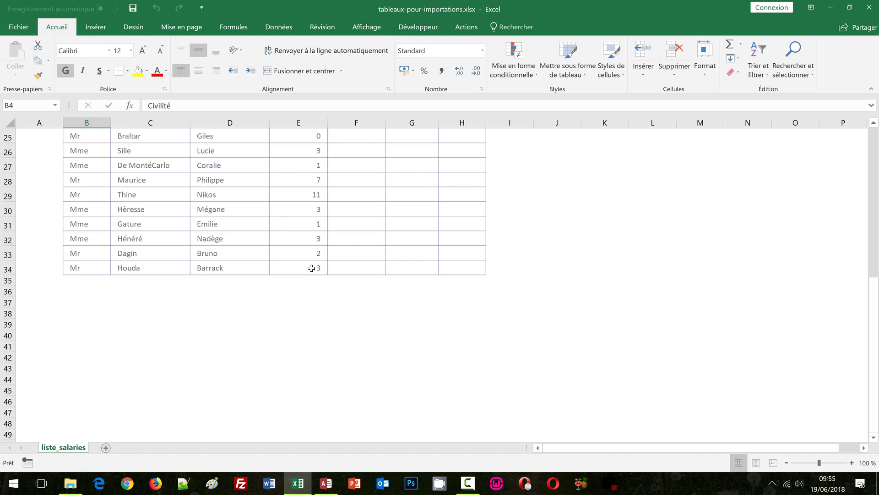
{"action": "left_click", "coordinate": [311, 268], "text": "shift"}
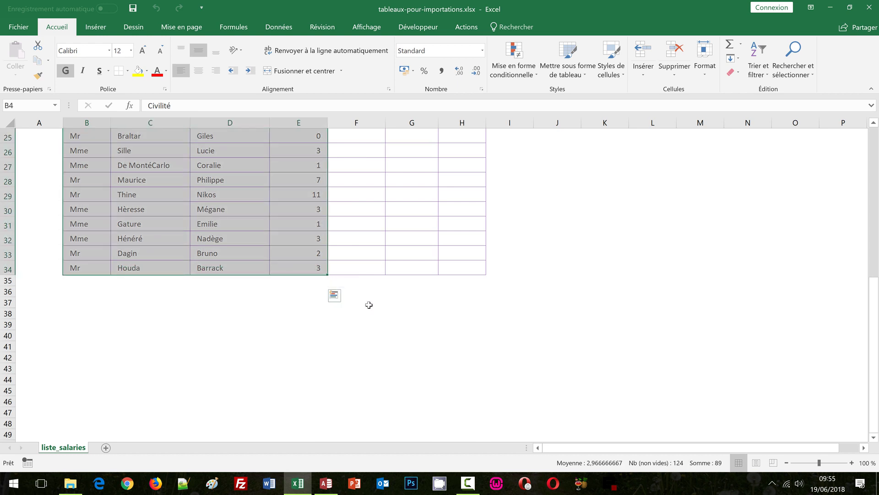
{"action": "scroll", "coordinate": [369, 305], "scroll_direction": "up", "scroll_amount": 8}
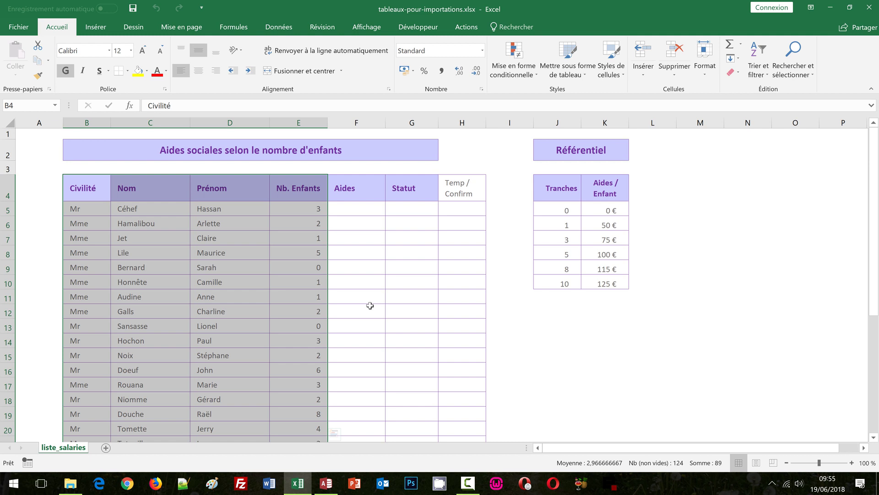
{"action": "left_click", "coordinate": [17, 106]}
{"action": "type", "text": "tab"}
{"action": "type", "text": "le_"}
{"action": "type", "text": "salar"}
{"action": "type", "text": "ies"}
{"action": "key", "text": "Return"}
Step: Name the Référentiel range J4:K10, including its headers, table_aides and save the workbook
{"action": "left_click", "coordinate": [559, 198]}
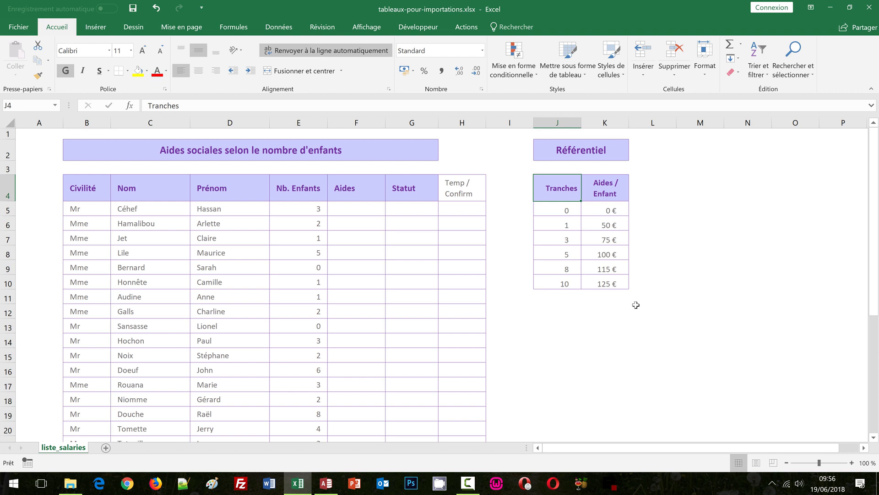
{"action": "left_click", "coordinate": [614, 283], "text": "shift"}
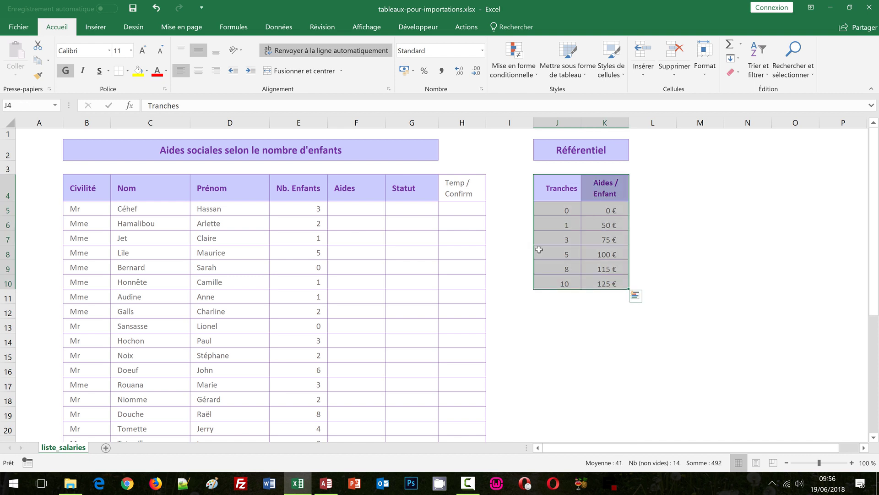
{"action": "left_click", "coordinate": [11, 106]}
{"action": "type", "text": "table_aides"}
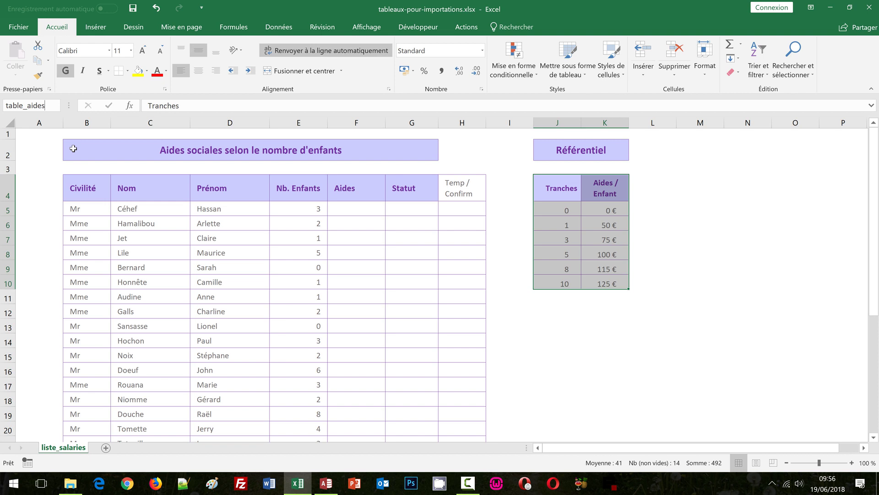
{"action": "key", "text": "Return"}
{"action": "left_click", "coordinate": [494, 300]}
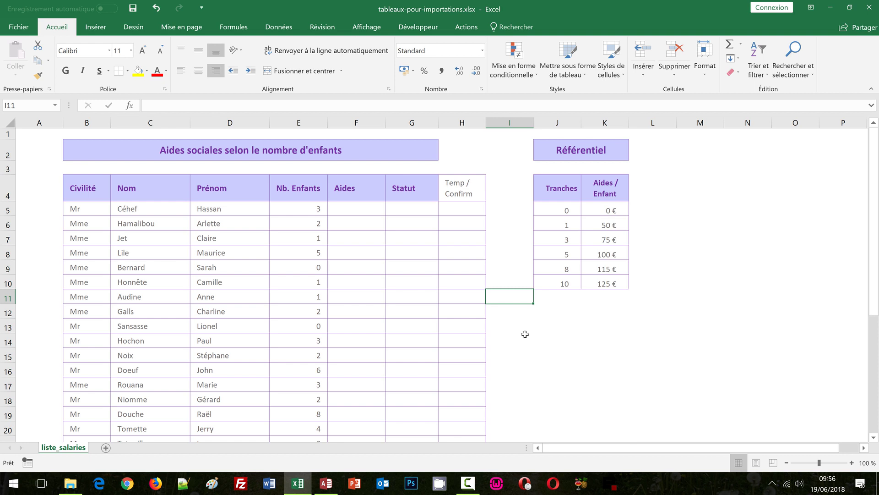
{"action": "left_click", "coordinate": [135, 14]}
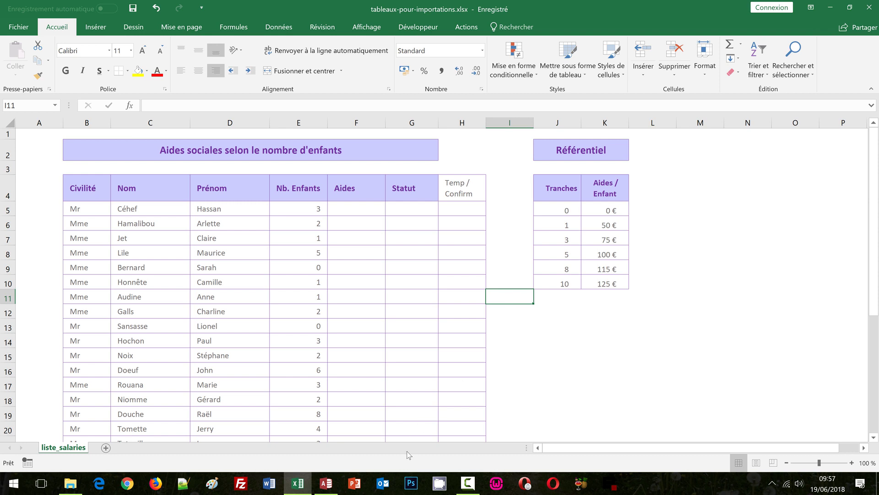
Step: Switch to Access and start importing tableaux-pour-importations.xlsx into a new table of the current database
{"action": "left_click", "coordinate": [327, 483]}
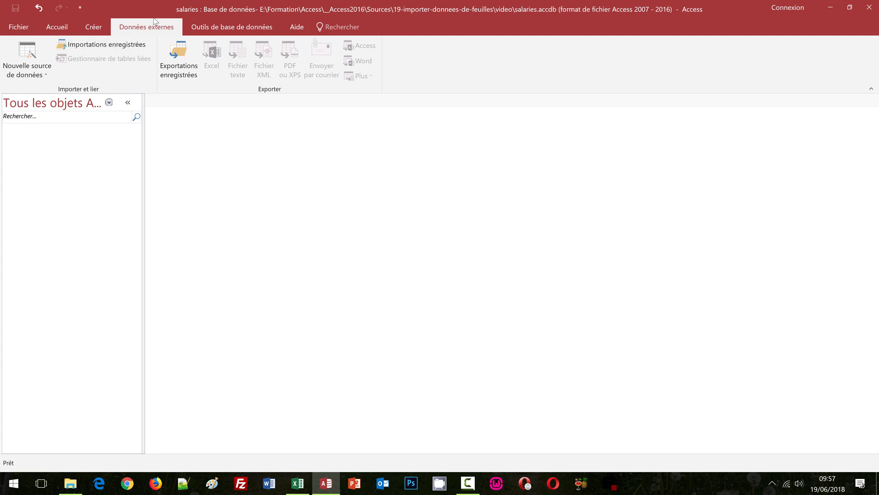
{"action": "left_click", "coordinate": [42, 76]}
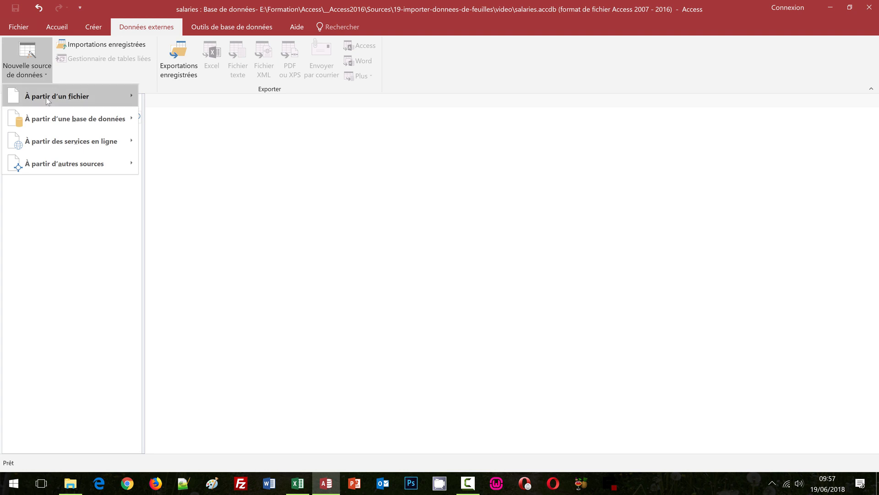
{"action": "mouse_move", "coordinate": [48, 100]}
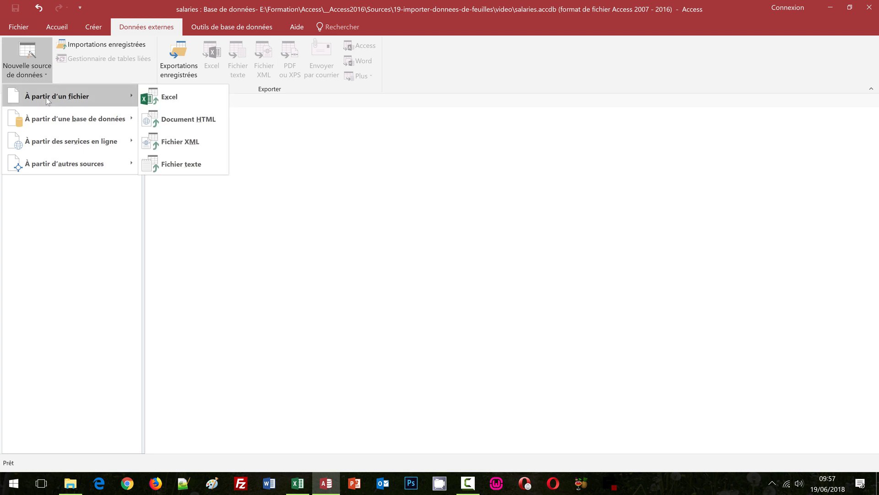
{"action": "left_click", "coordinate": [169, 98]}
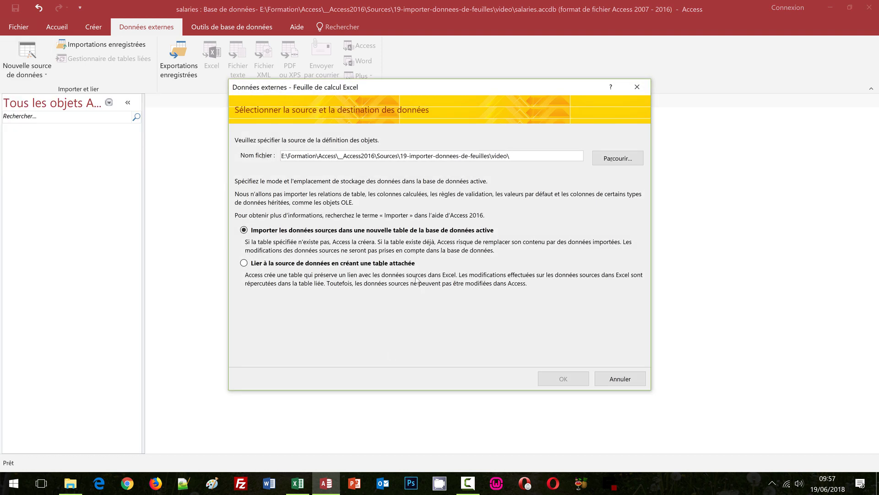
{"action": "left_click", "coordinate": [617, 160]}
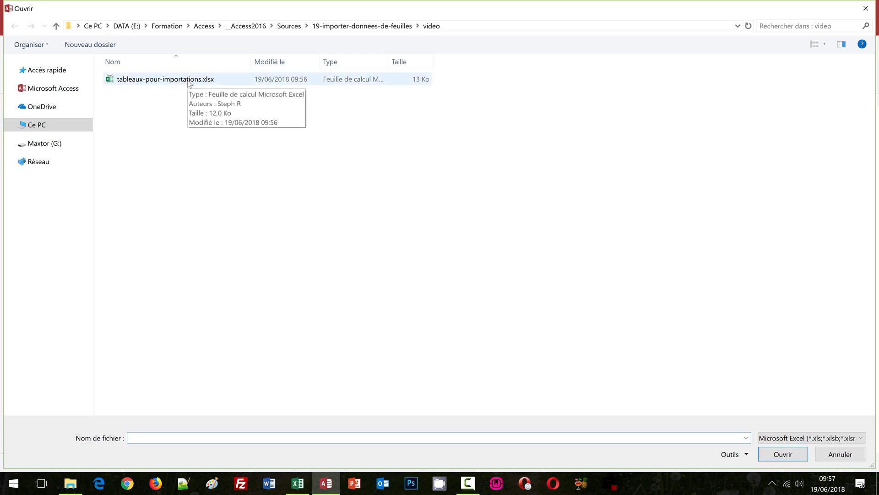
{"action": "double_click", "coordinate": [189, 80]}
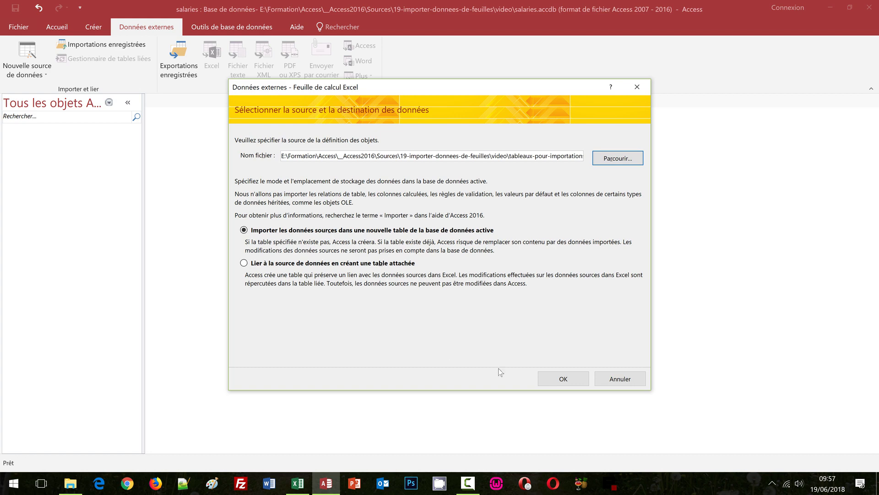
{"action": "left_click", "coordinate": [566, 379]}
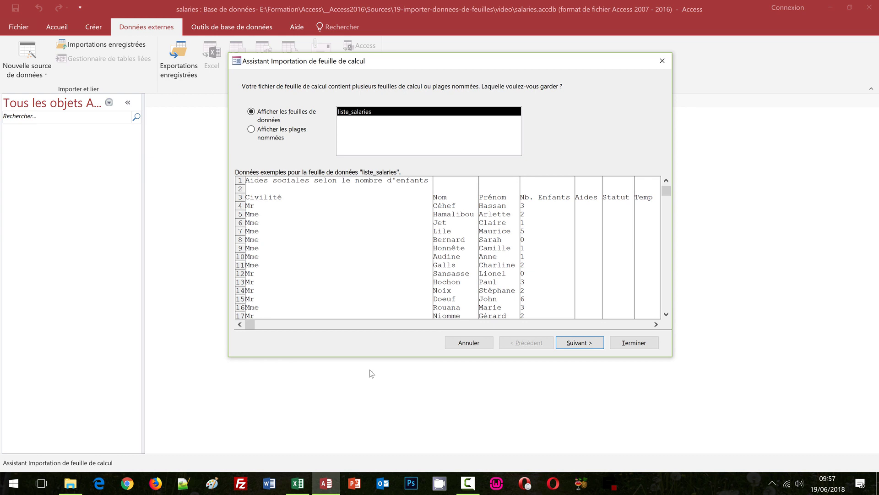
Step: Choose the named range table_salaries as the import source and use its first row as column headers
{"action": "left_click", "coordinate": [251, 131]}
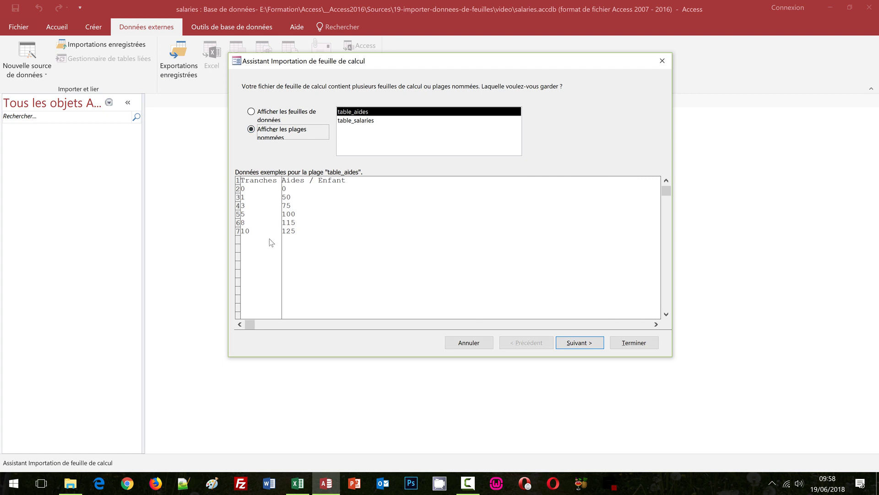
{"action": "left_click", "coordinate": [352, 122]}
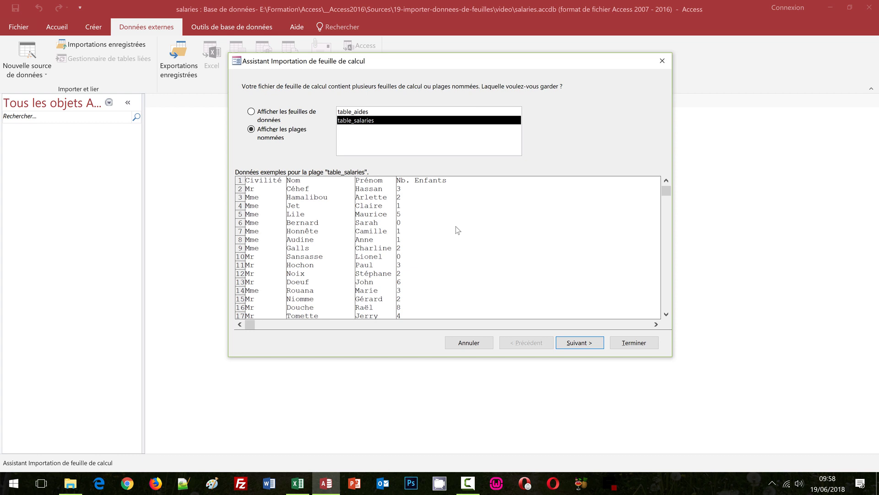
{"action": "left_click", "coordinate": [575, 343]}
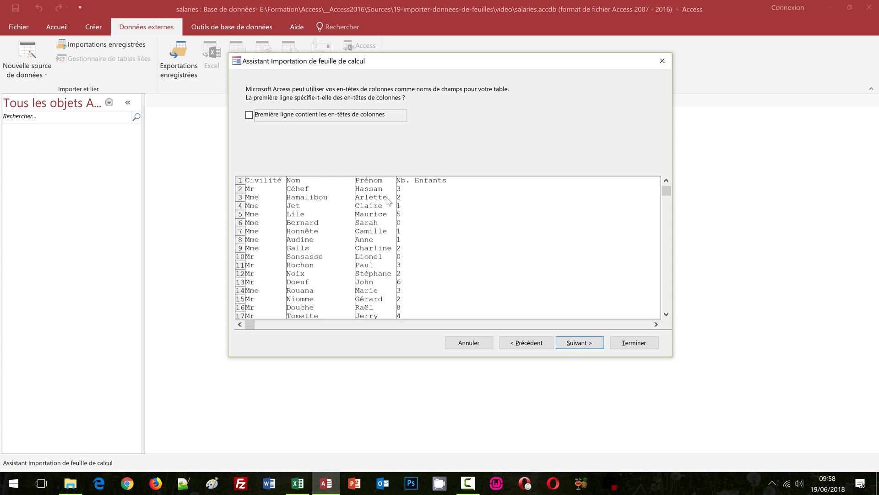
{"action": "left_click", "coordinate": [249, 115]}
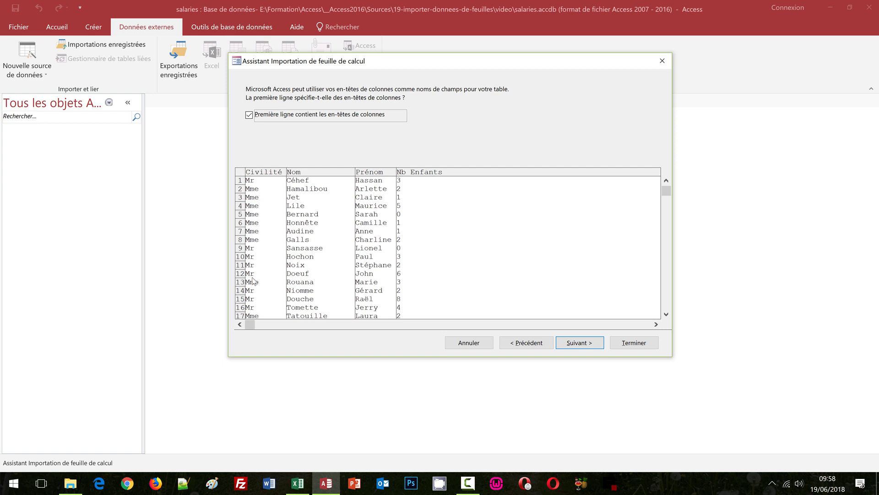
{"action": "left_click", "coordinate": [571, 343]}
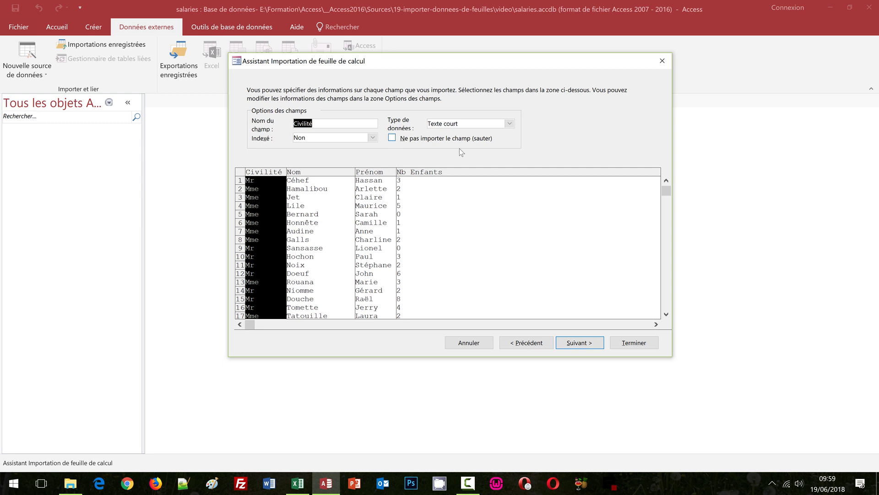
Step: Check the import options of the Nom and Prénom fields and set the Nb Enfants data type to Octet
{"action": "left_click", "coordinate": [309, 173]}
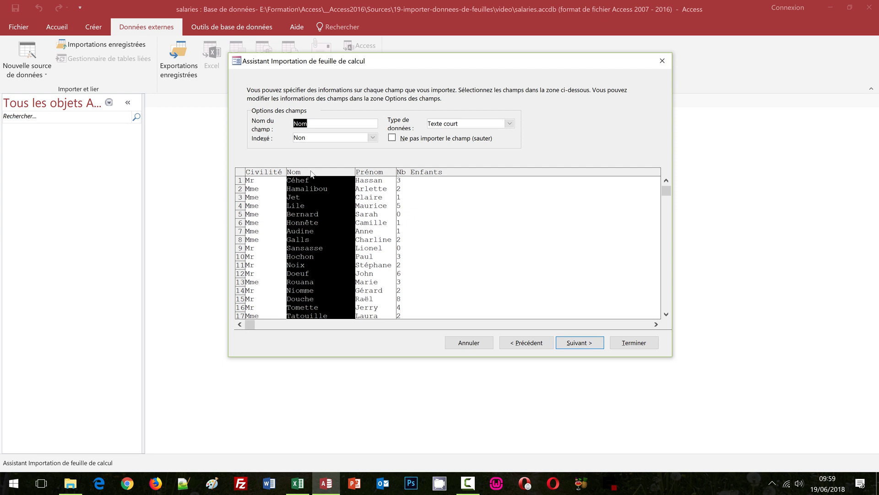
{"action": "left_click", "coordinate": [374, 175]}
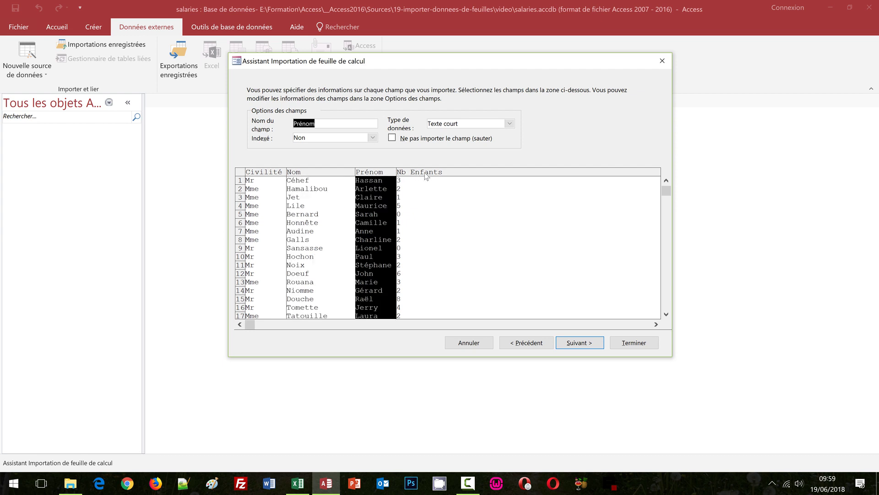
{"action": "left_click", "coordinate": [461, 186]}
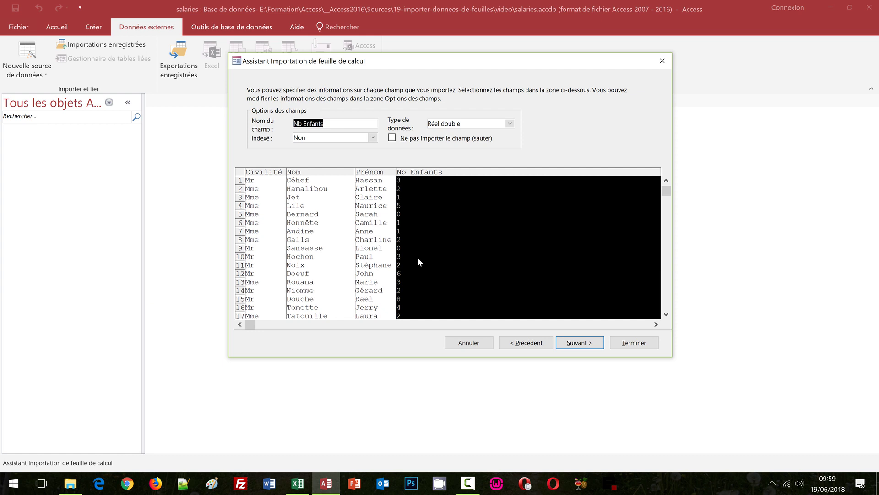
{"action": "left_click", "coordinate": [509, 123]}
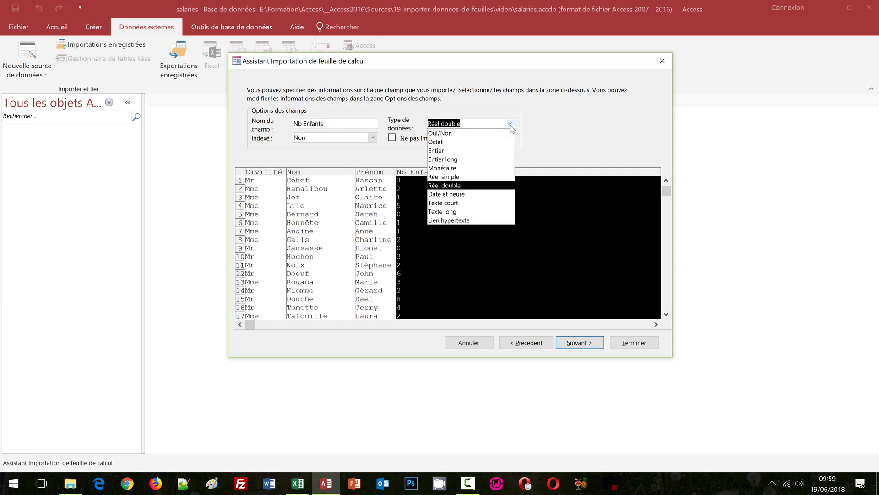
{"action": "left_click", "coordinate": [469, 143]}
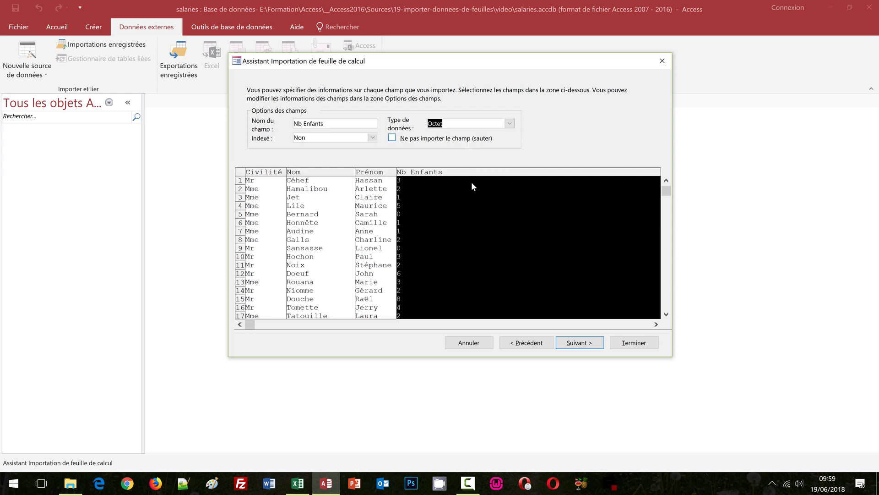
{"action": "left_click", "coordinate": [581, 347]}
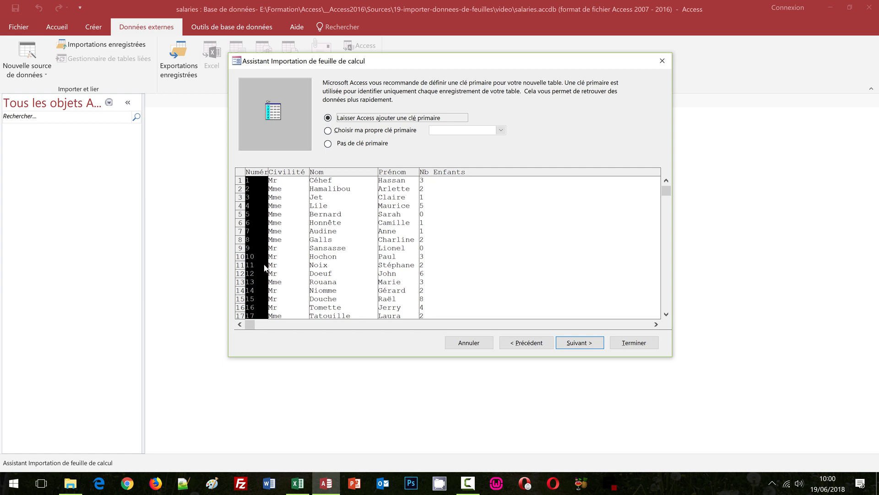
Step: Import into table table_salaries with an Access-added primary key, without structure analysis or saving the import steps
{"action": "left_click", "coordinate": [576, 343]}
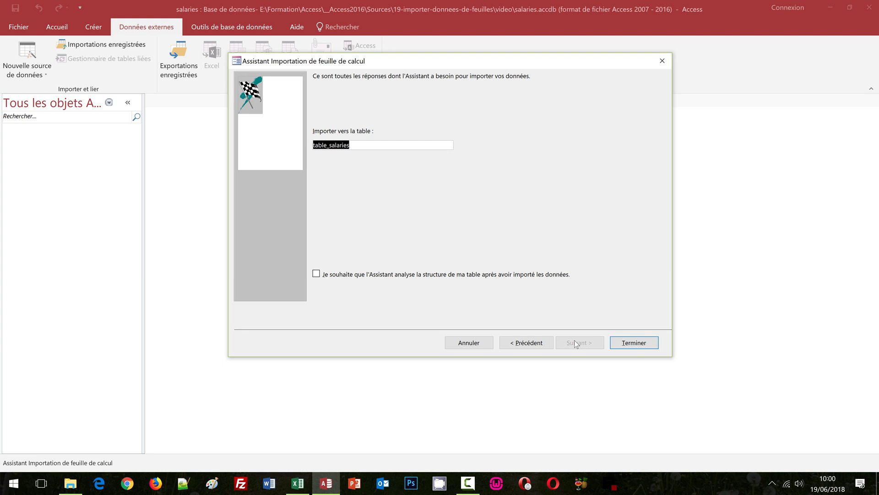
{"action": "left_click", "coordinate": [634, 344]}
{"action": "left_click", "coordinate": [626, 373]}
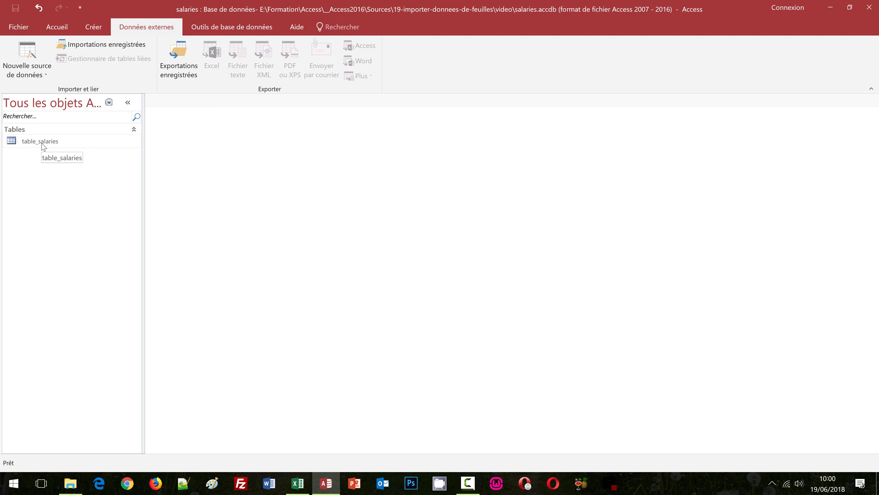
Step: Open table_salaries, review its imported records, and display the table in Design view
{"action": "double_click", "coordinate": [43, 145]}
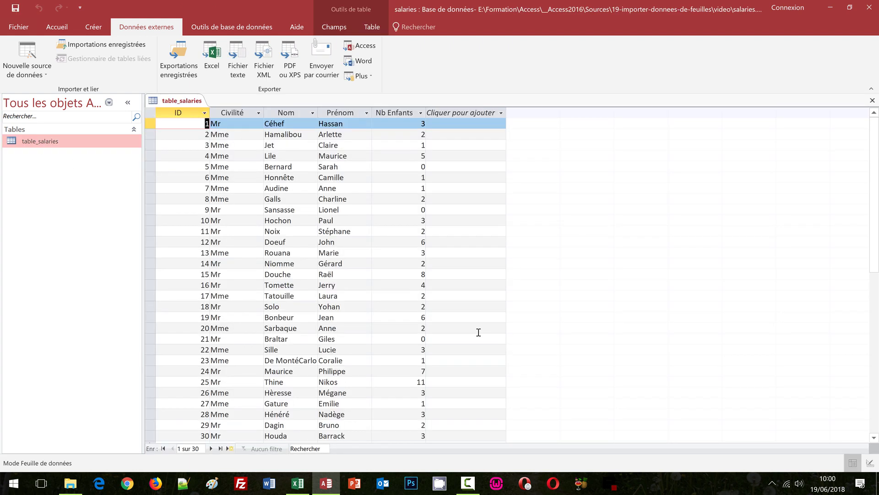
{"action": "scroll", "coordinate": [493, 331], "scroll_direction": "down", "scroll_amount": 4}
{"action": "scroll", "coordinate": [492, 332], "scroll_direction": "up", "scroll_amount": 4}
{"action": "left_click", "coordinate": [57, 27]}
{"action": "left_click", "coordinate": [23, 73]}
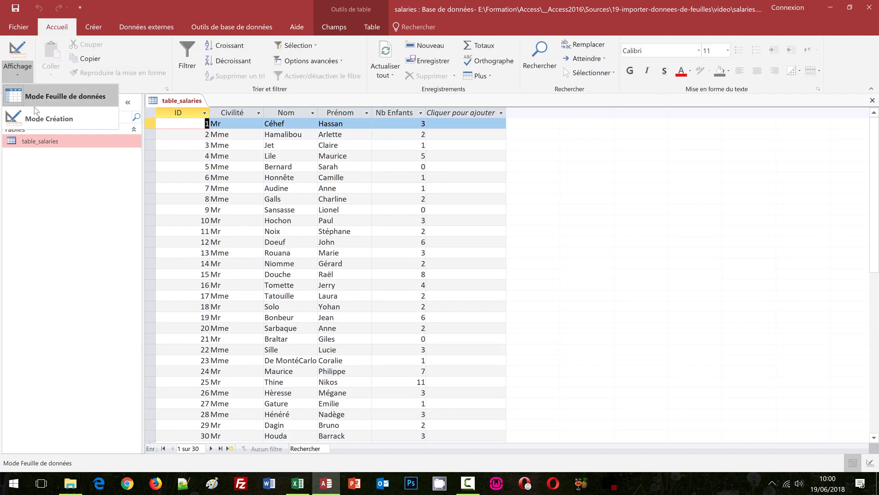
{"action": "left_click", "coordinate": [37, 119]}
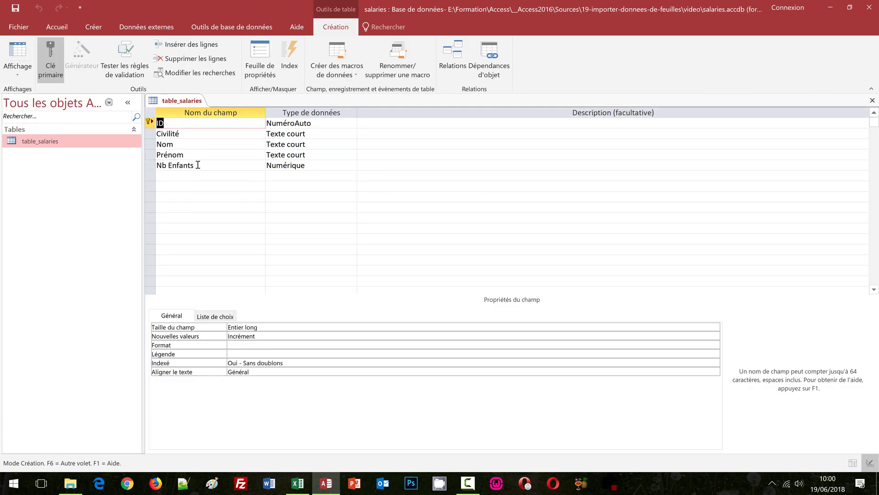
Step: Check the field size of Nb Enfants in table_salaries and close the table
{"action": "left_click", "coordinate": [198, 165]}
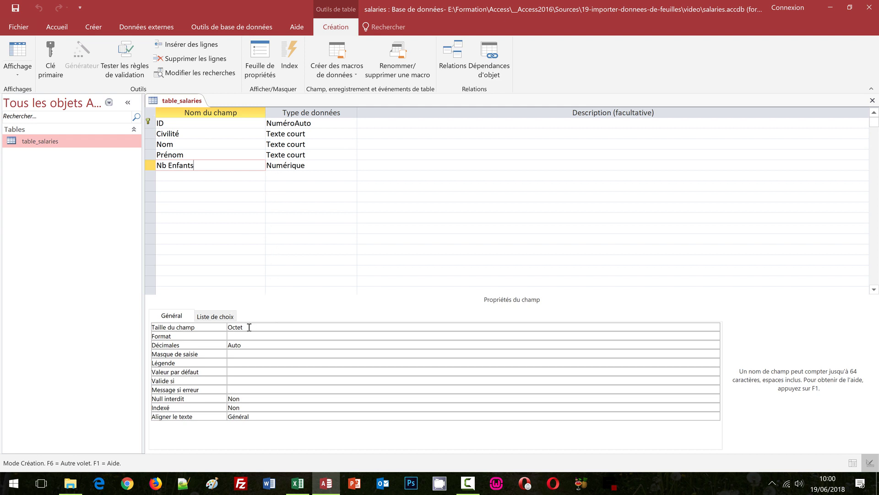
{"action": "left_click", "coordinate": [872, 101]}
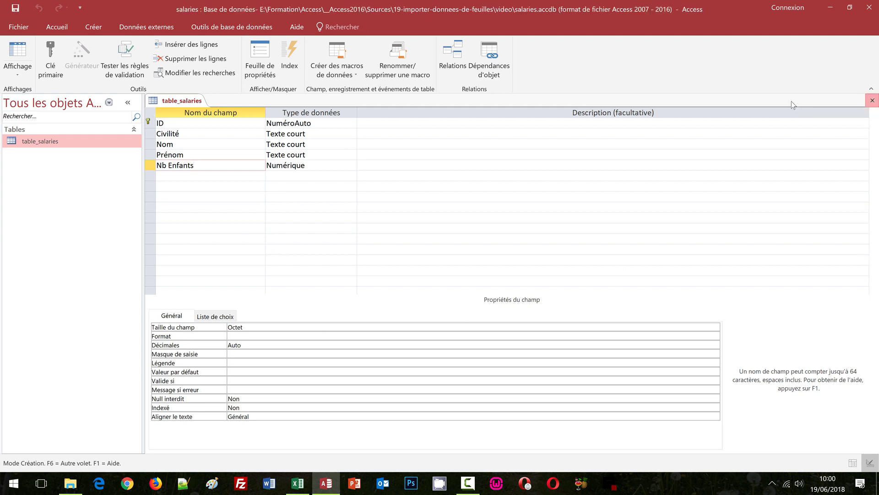
Step: Start an Excel import of tableaux-pour-importations.xlsx as source data for a new table in the current database
{"action": "left_click", "coordinate": [146, 27]}
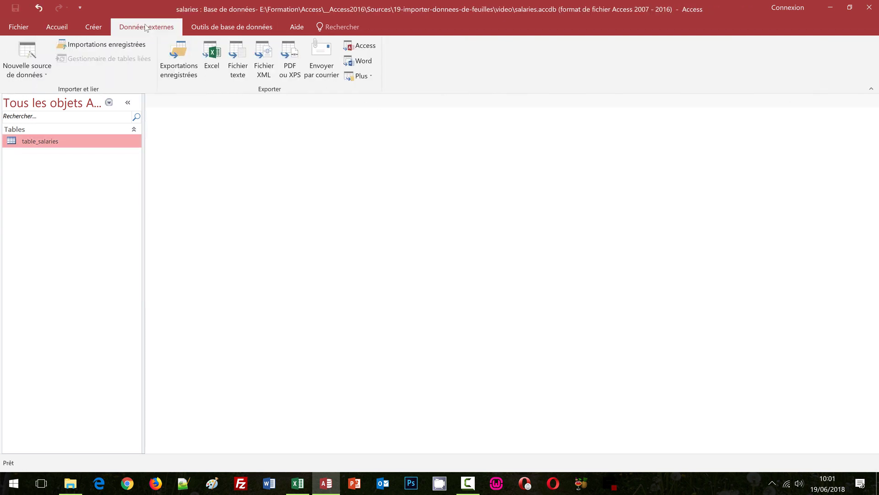
{"action": "left_click", "coordinate": [43, 73]}
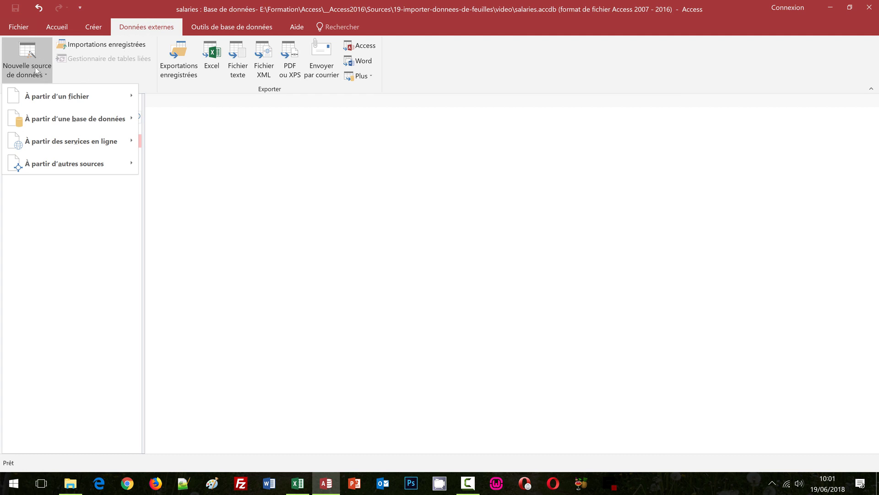
{"action": "mouse_move", "coordinate": [42, 96]}
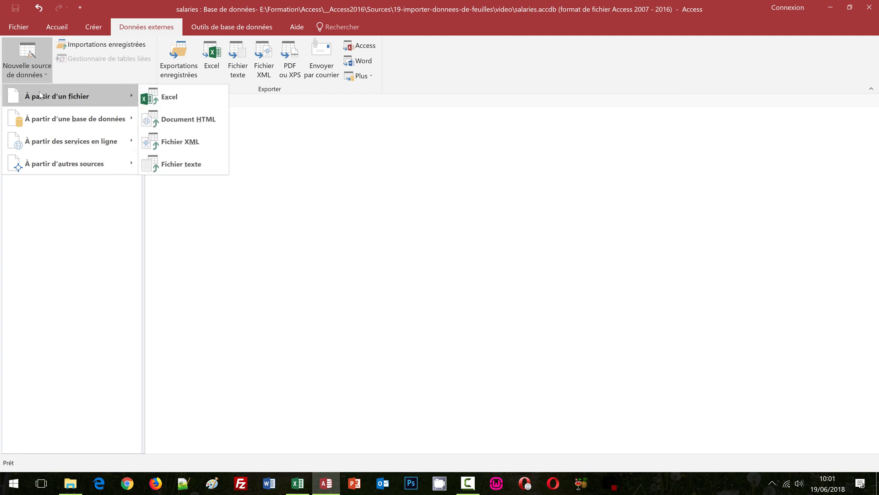
{"action": "left_click", "coordinate": [170, 98]}
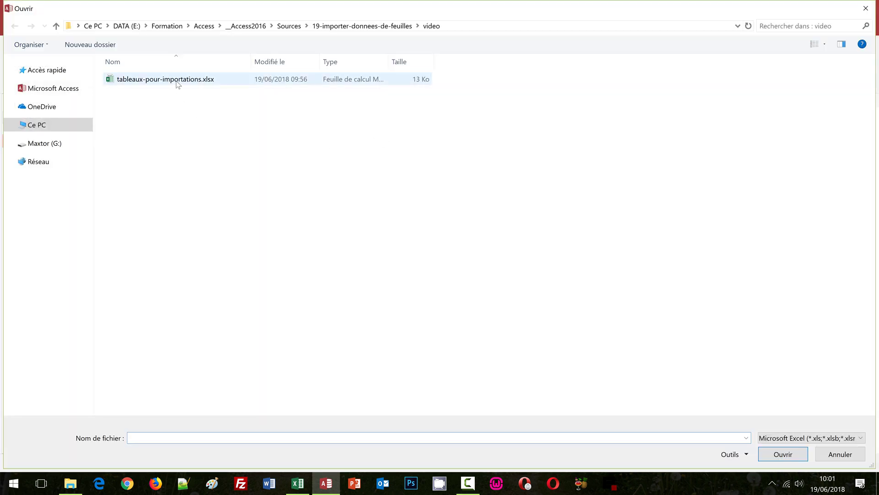
{"action": "double_click", "coordinate": [177, 85]}
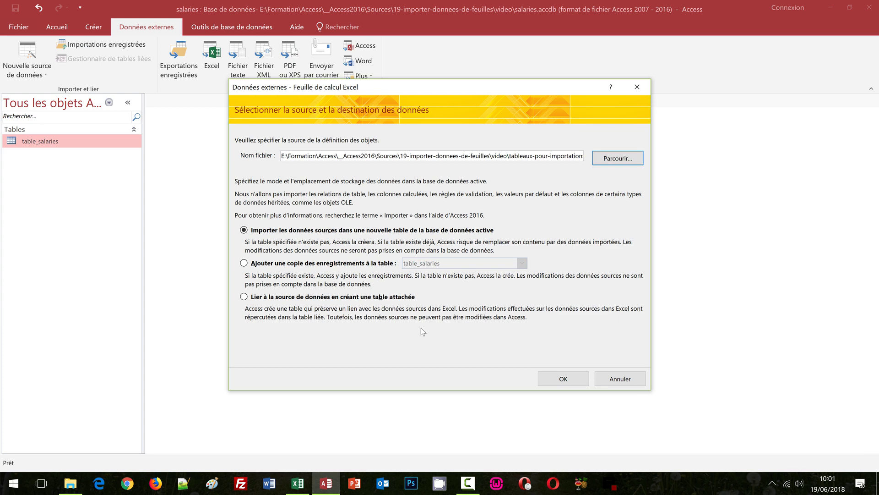
{"action": "left_click", "coordinate": [574, 376]}
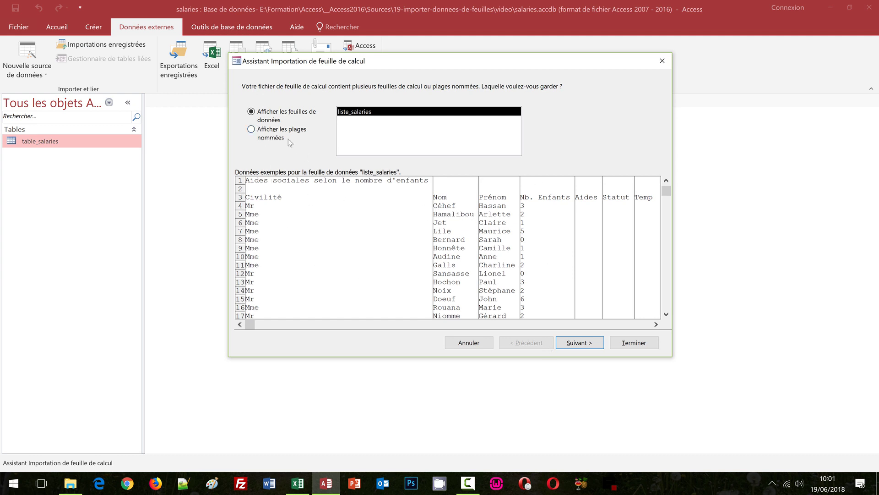
Step: Choose the named range table_aides as the import source, keeping its first row as column headers
{"action": "left_click", "coordinate": [261, 131]}
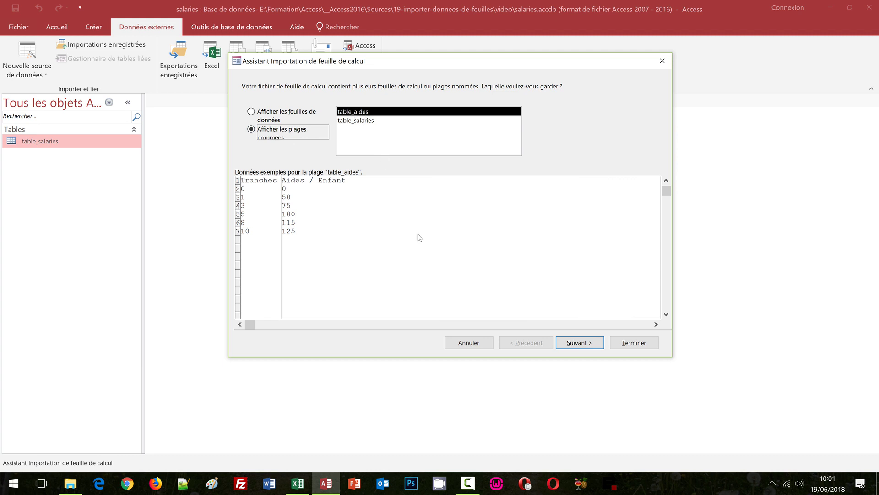
{"action": "left_click", "coordinate": [568, 341]}
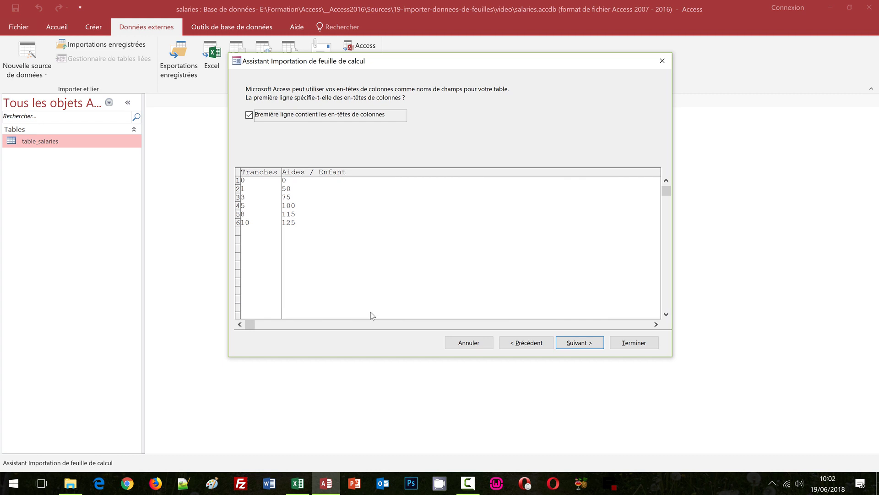
{"action": "left_click", "coordinate": [579, 344]}
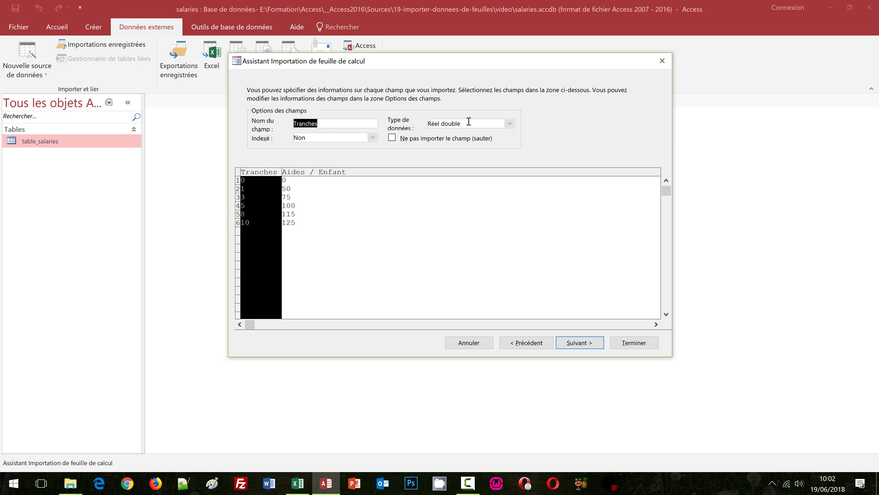
Step: Set the import data type of both the Tranches and Aides / Enfant fields to Octet
{"action": "left_click", "coordinate": [509, 124]}
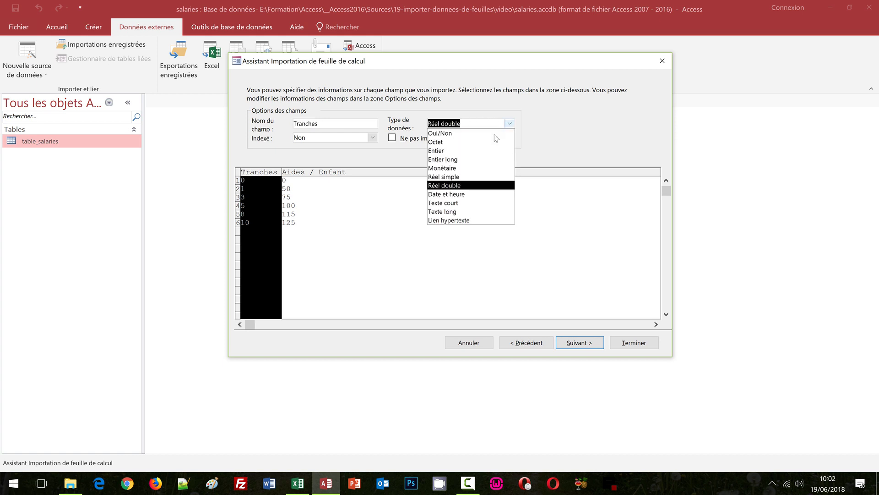
{"action": "left_click", "coordinate": [452, 142]}
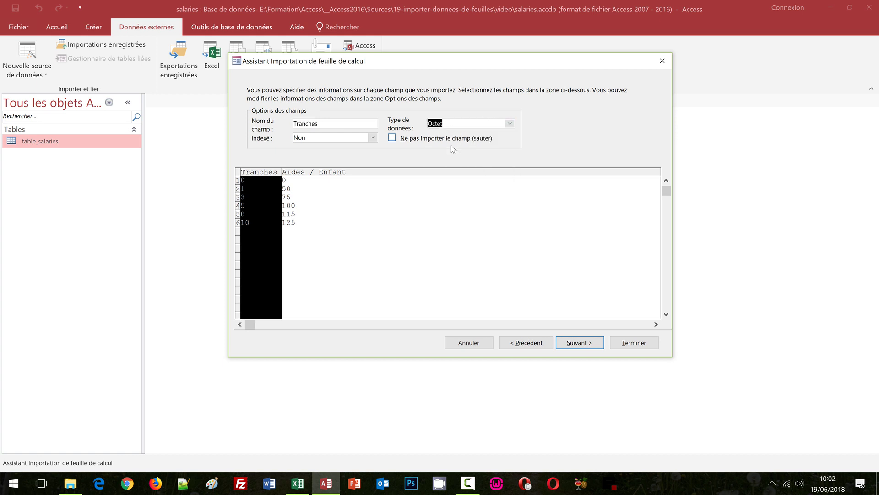
{"action": "left_click", "coordinate": [303, 180]}
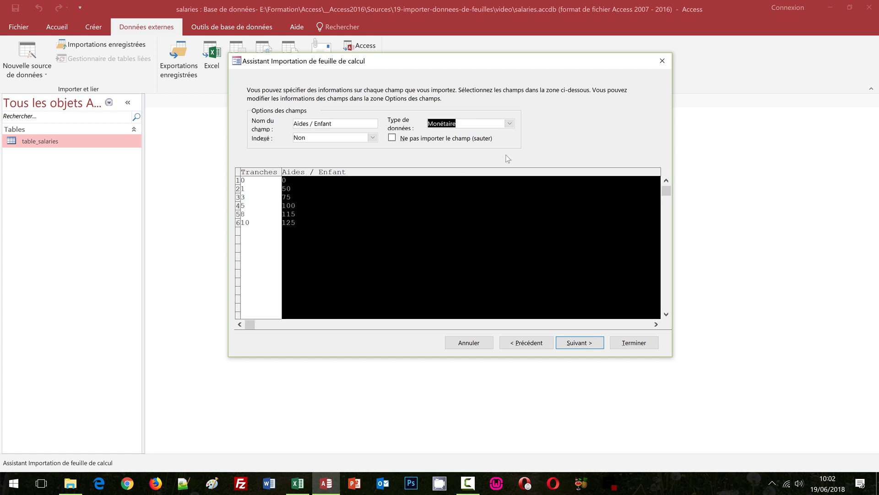
{"action": "left_click", "coordinate": [513, 125]}
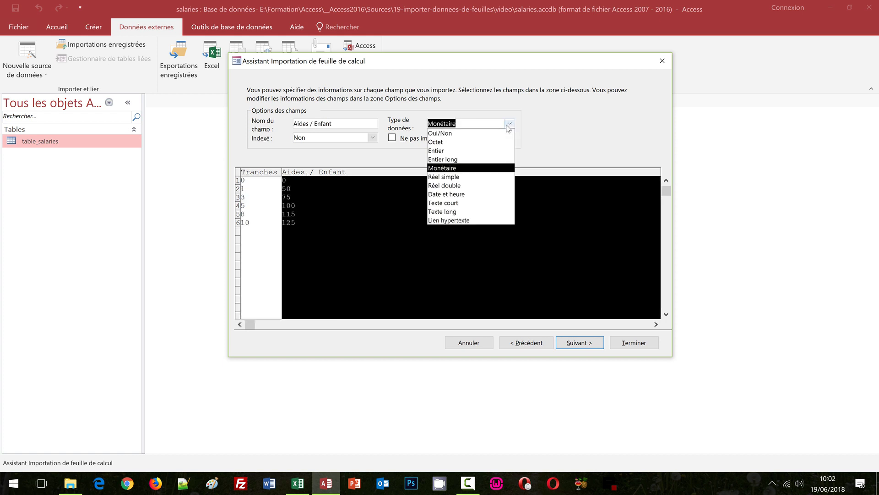
{"action": "left_click", "coordinate": [482, 143]}
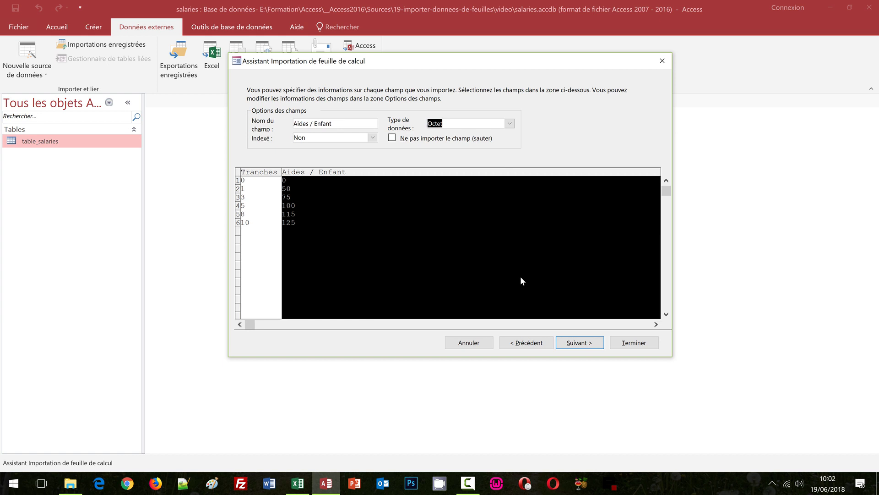
Step: Import into table table_aides with an Access-added primary key, without structure analysis or saving the import steps
{"action": "left_click", "coordinate": [586, 346]}
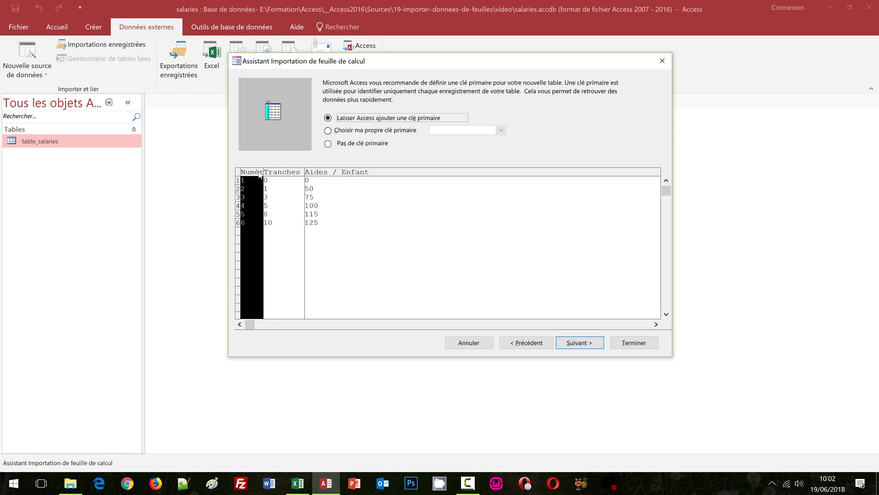
{"action": "left_click", "coordinate": [579, 343]}
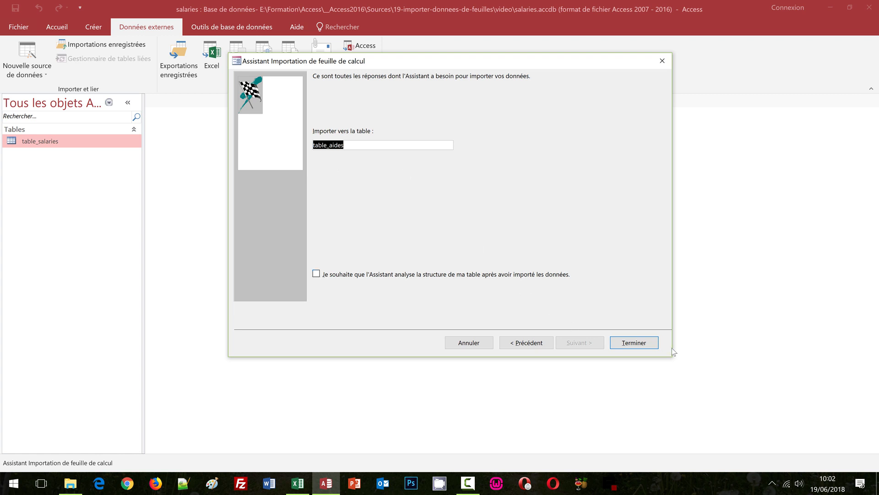
{"action": "left_click", "coordinate": [634, 343]}
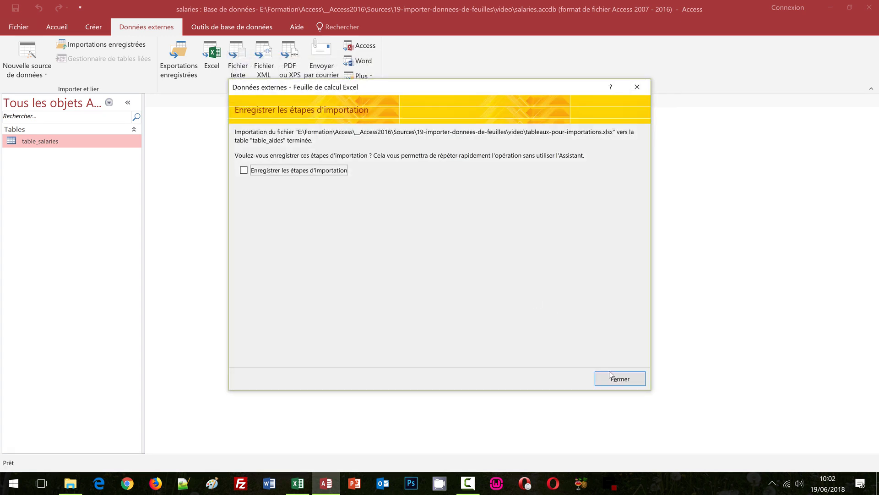
{"action": "left_click", "coordinate": [611, 376]}
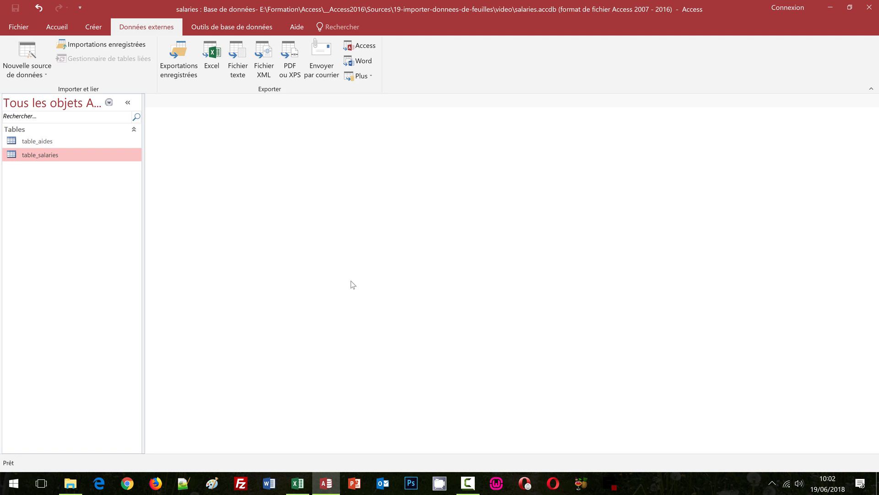
Step: Open table_aides, compare its records with the Aides / Enfant amounts in the Excel workbook, and return to Access
{"action": "double_click", "coordinate": [39, 142]}
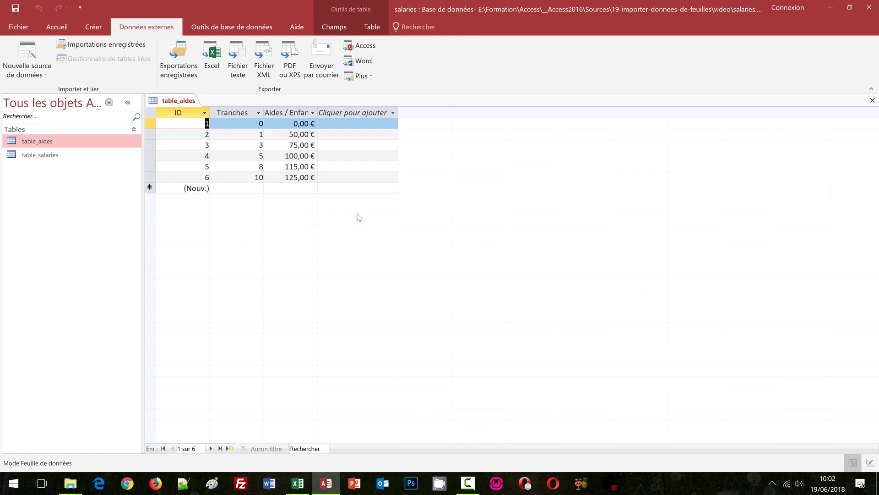
{"action": "left_click", "coordinate": [297, 483]}
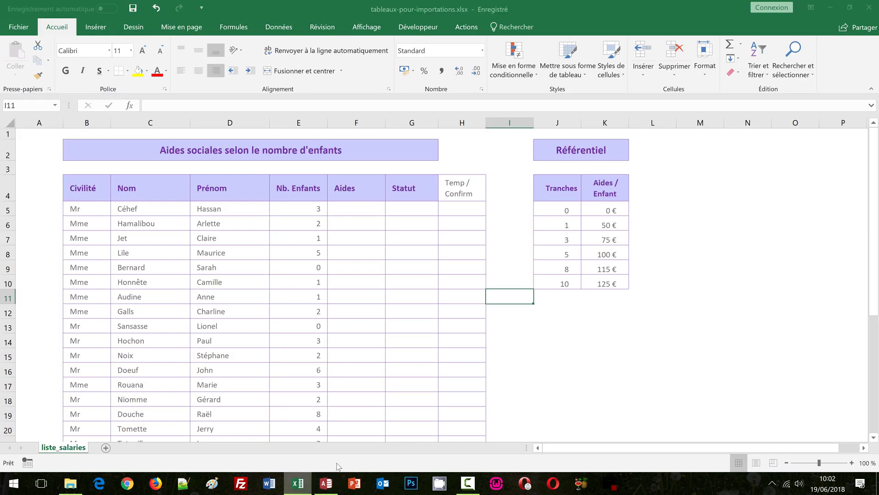
{"action": "left_click_drag", "start_coordinate": [613, 211], "coordinate": [613, 285]}
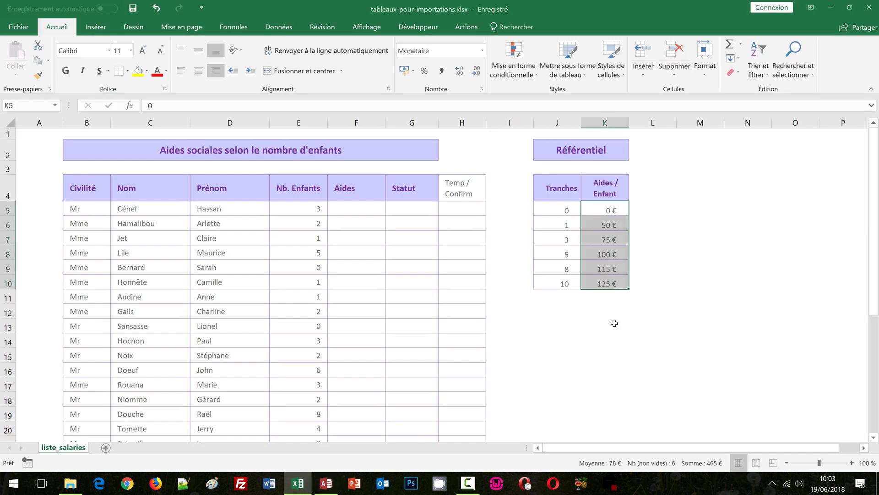
{"action": "mouse_move", "coordinate": [327, 483]}
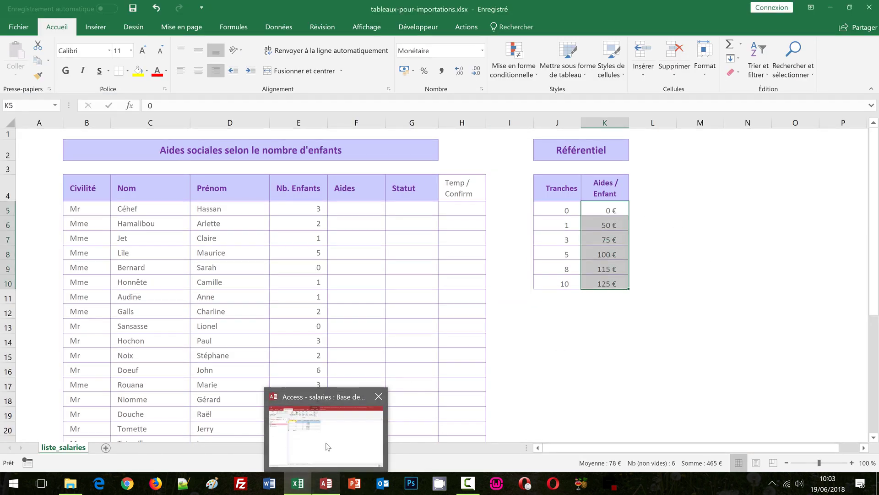
{"action": "left_click", "coordinate": [328, 446]}
Step: Display table_aides in Design view and check the field properties of Aides / Enfant
{"action": "left_click", "coordinate": [53, 36]}
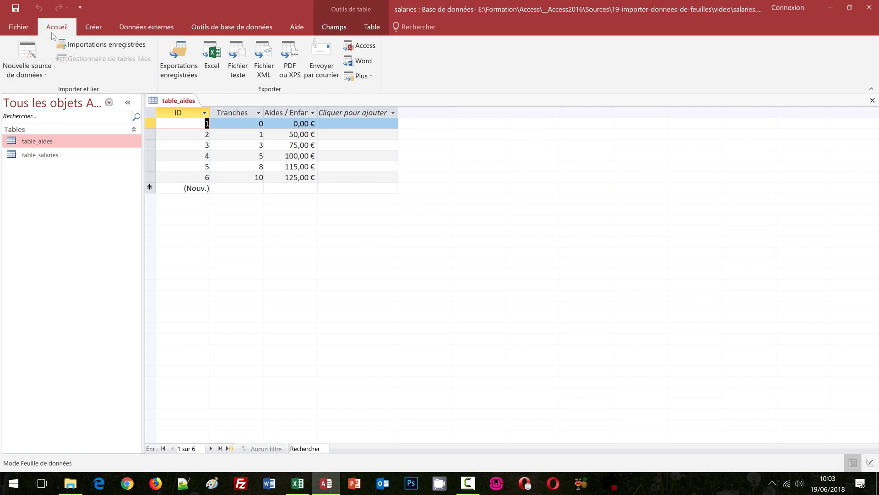
{"action": "left_click", "coordinate": [17, 75]}
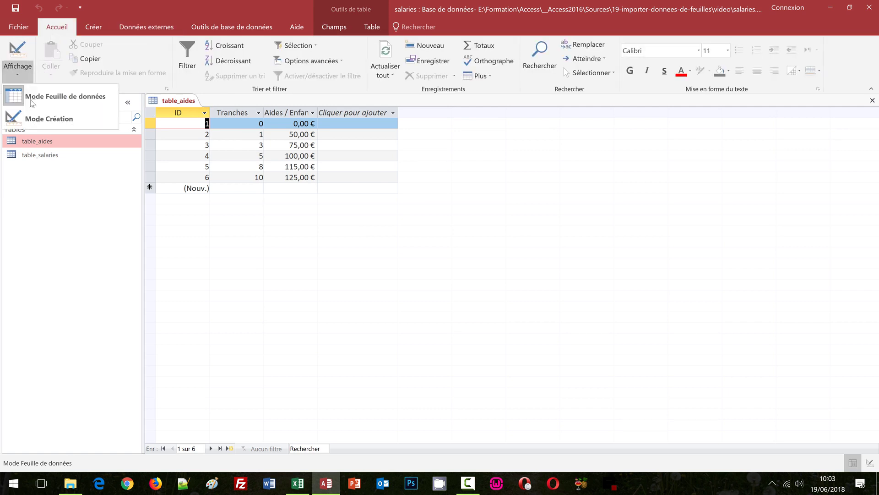
{"action": "left_click", "coordinate": [38, 118]}
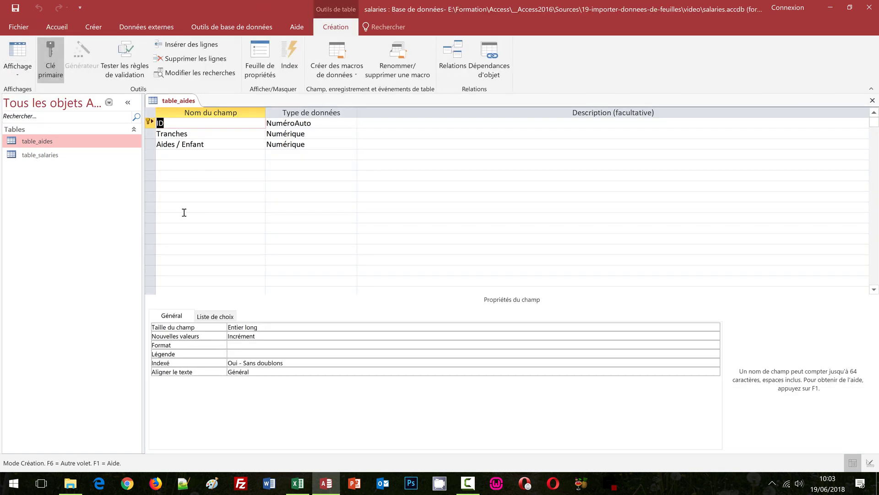
{"action": "left_click", "coordinate": [203, 145]}
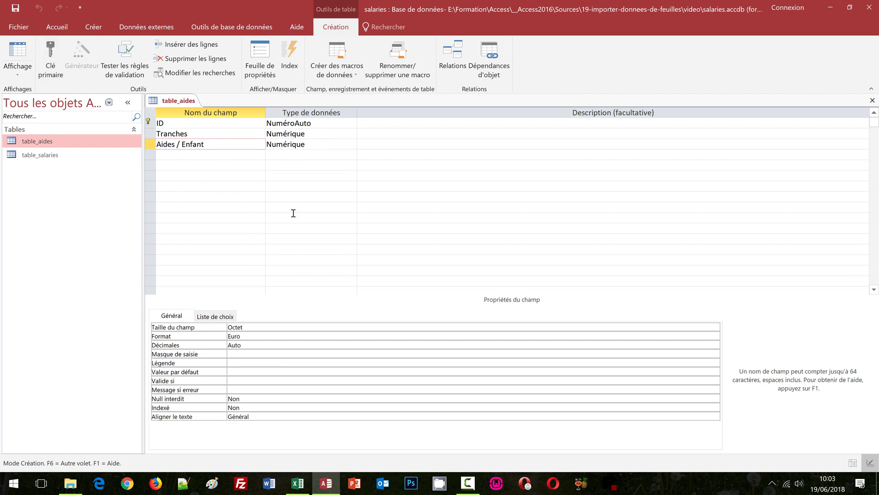